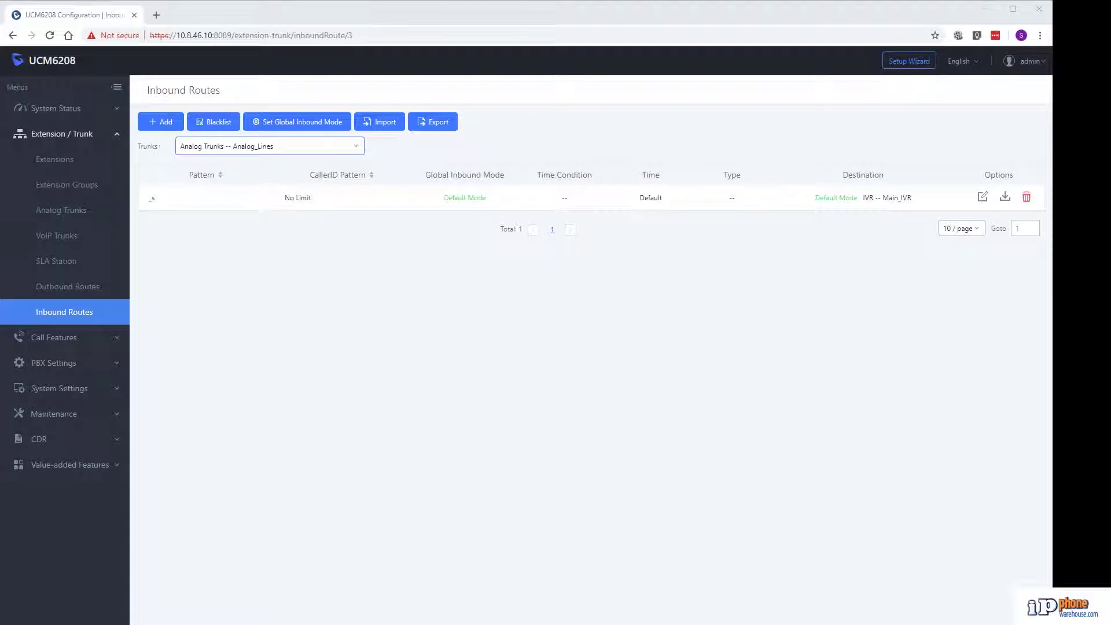
Show Inbound Routes for the Analog_Lines trunk, which has one route to Main_IVR
left_click(269, 146)
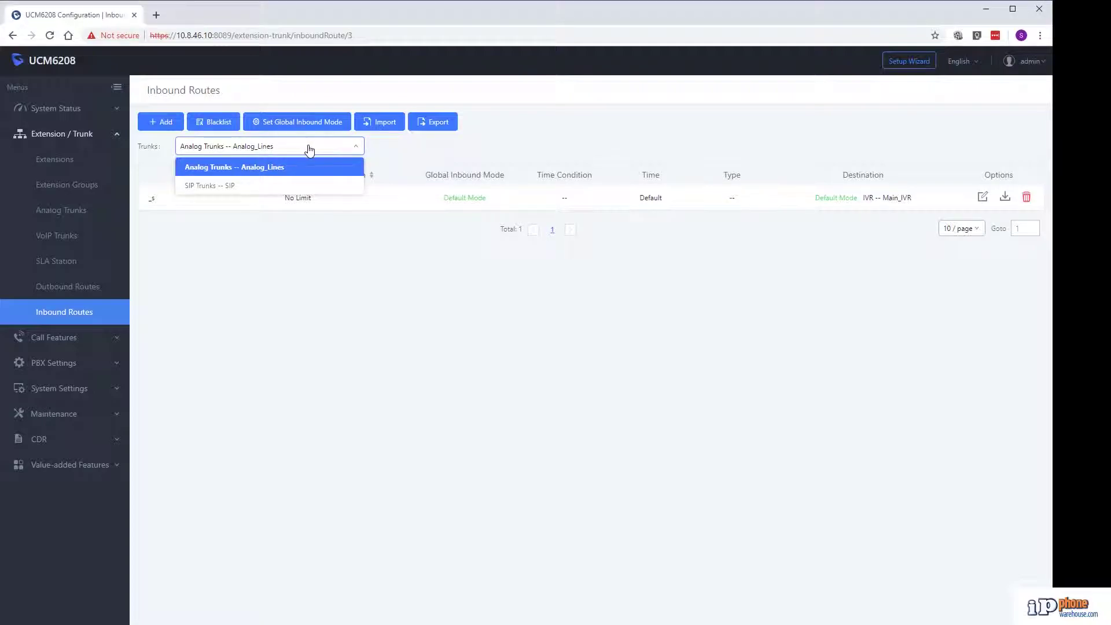
left_click(260, 168)
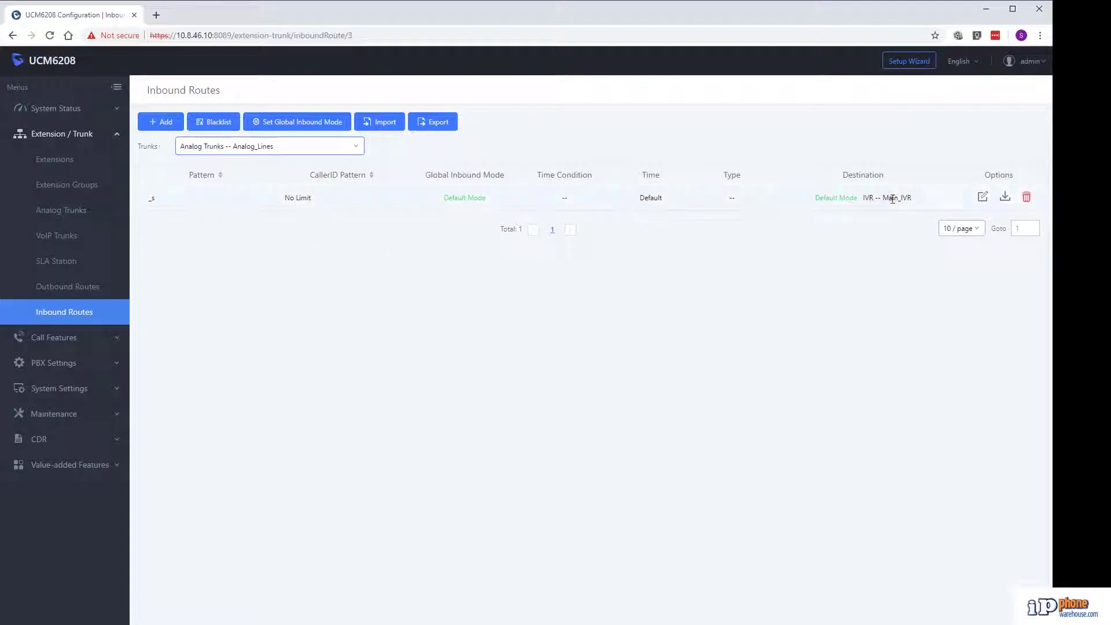
Open the analog catch-all route for editing, leaving its CallerID Pattern blank
left_click(983, 199)
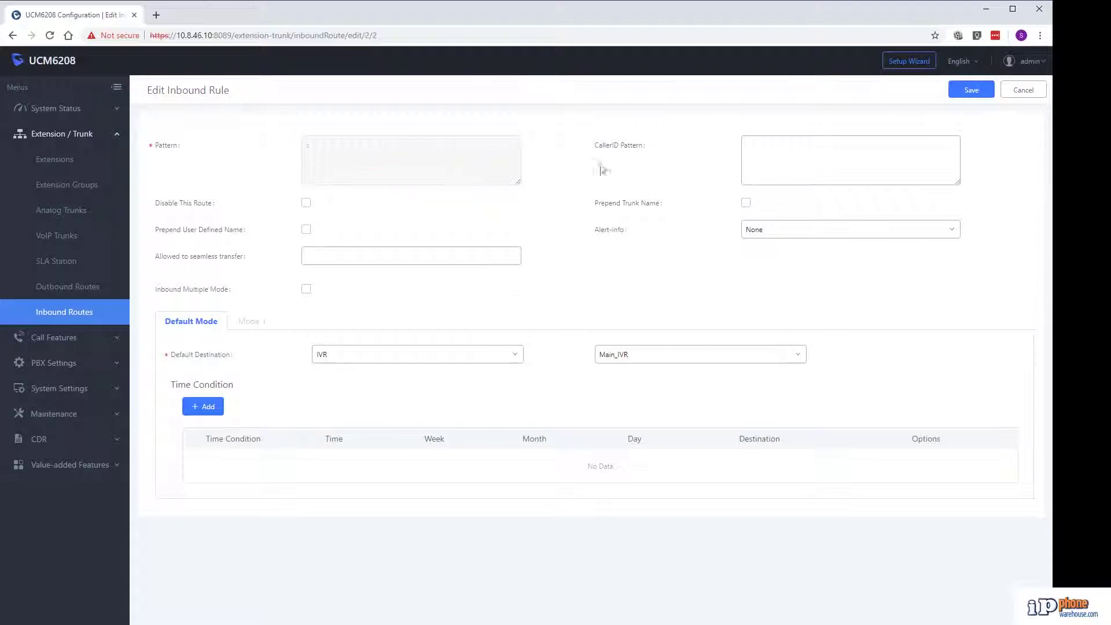
left_click(779, 158)
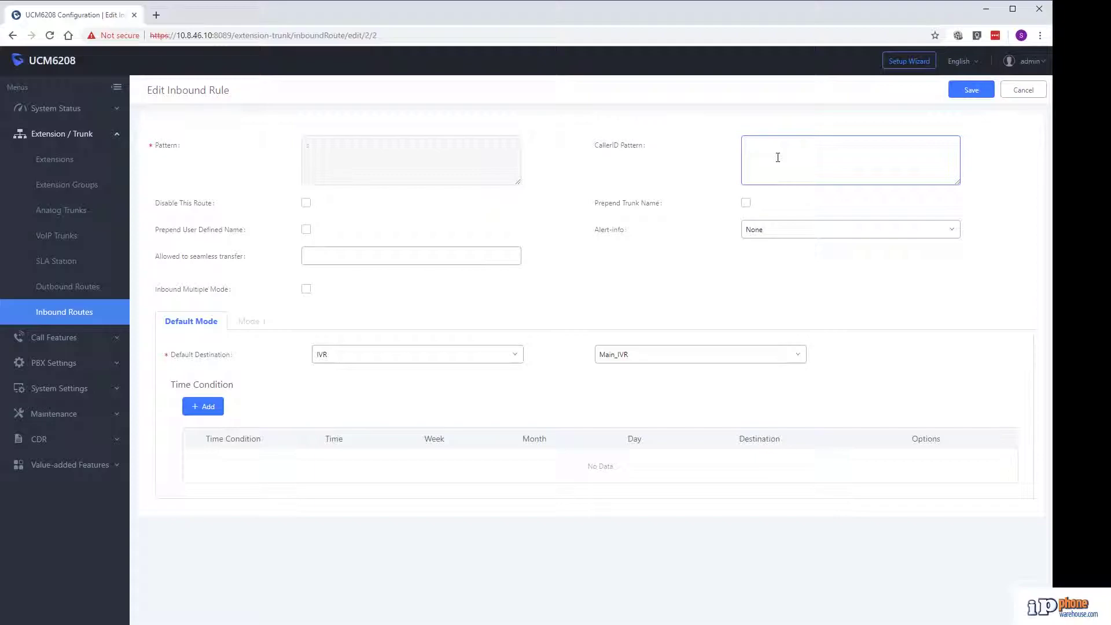
left_click(293, 187)
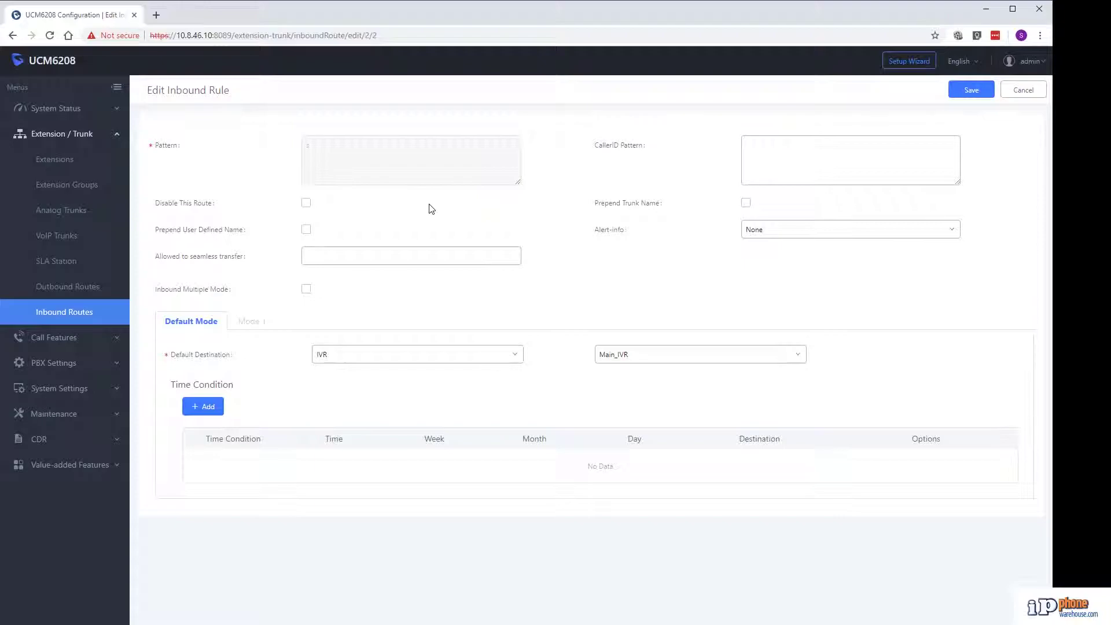
Try Prepend Trunk Name and Prepend User Defined Name, leaving both unchecked
left_click(746, 203)
left_click(746, 204)
left_click(306, 231)
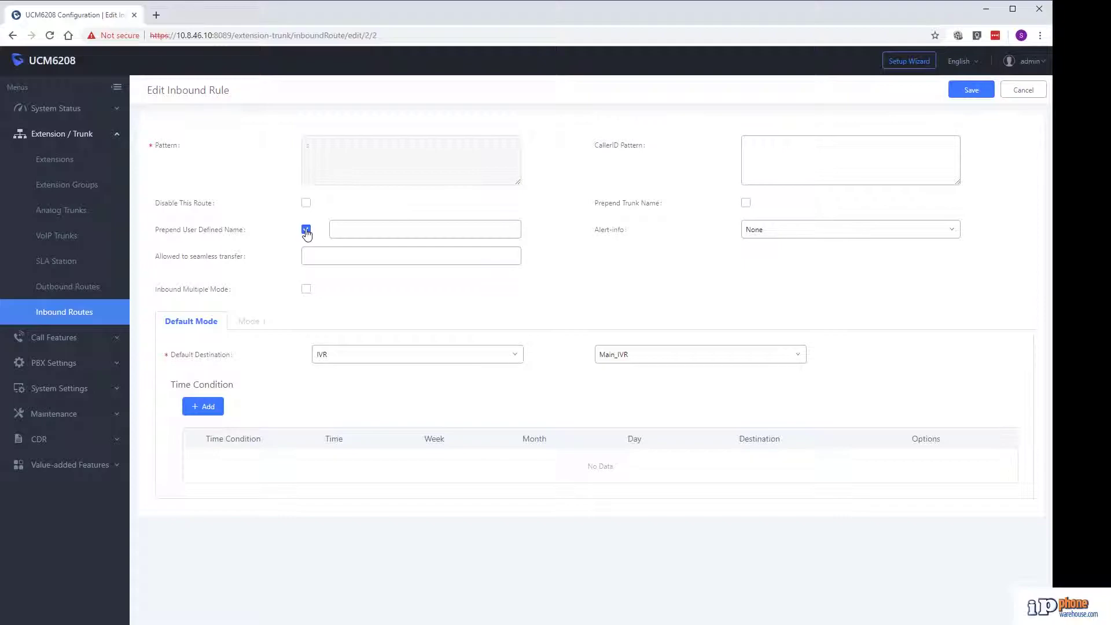
left_click(746, 207)
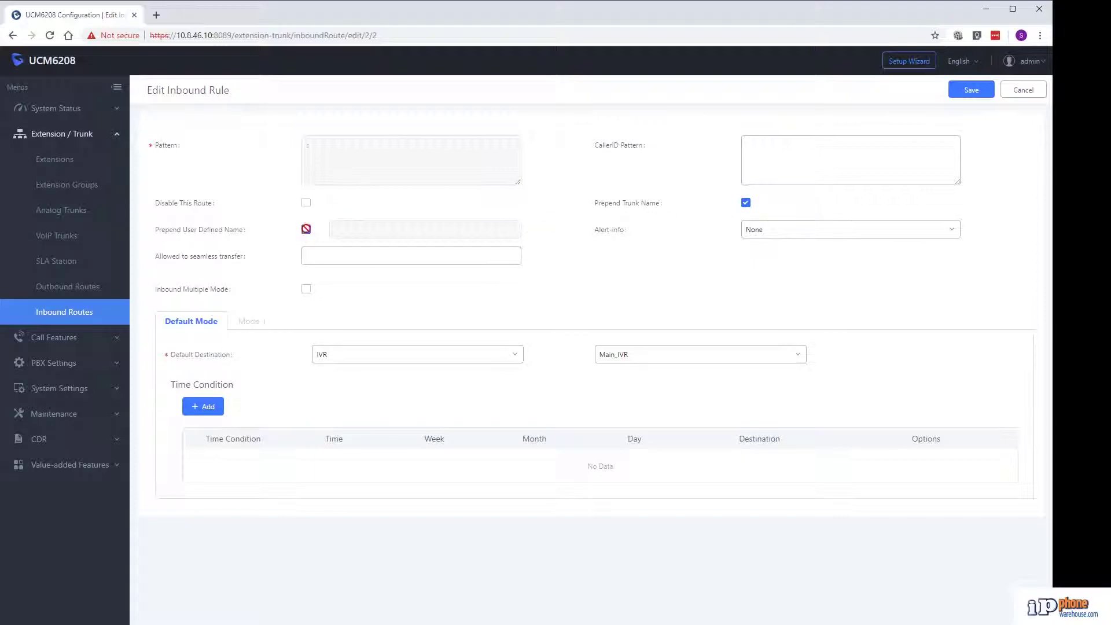
left_click(306, 230)
left_click(745, 204)
left_click(306, 229)
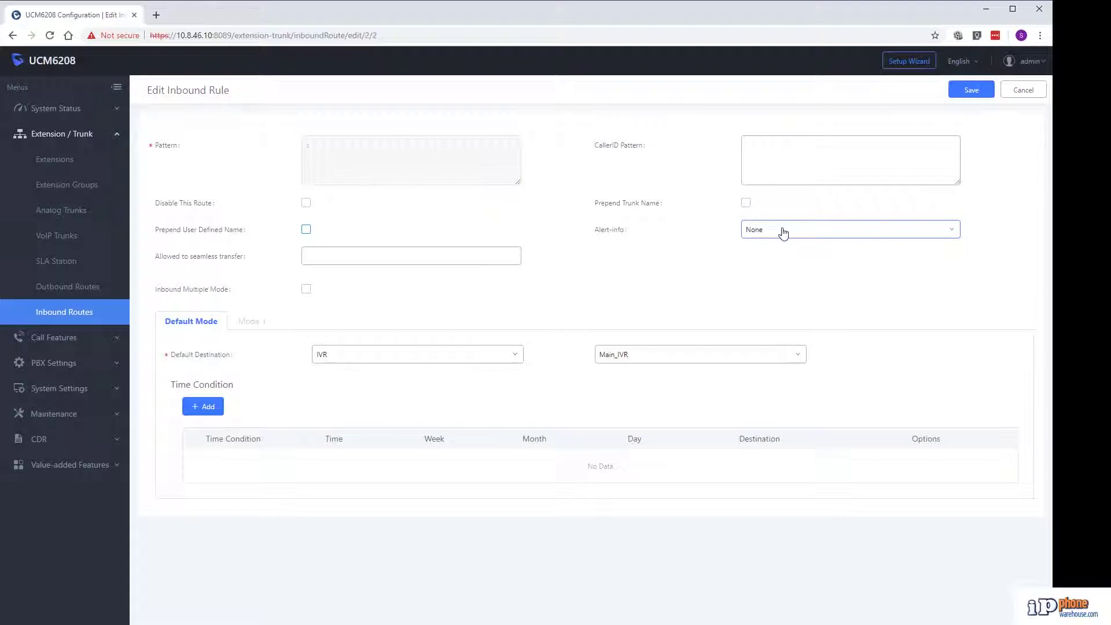
left_click(783, 233)
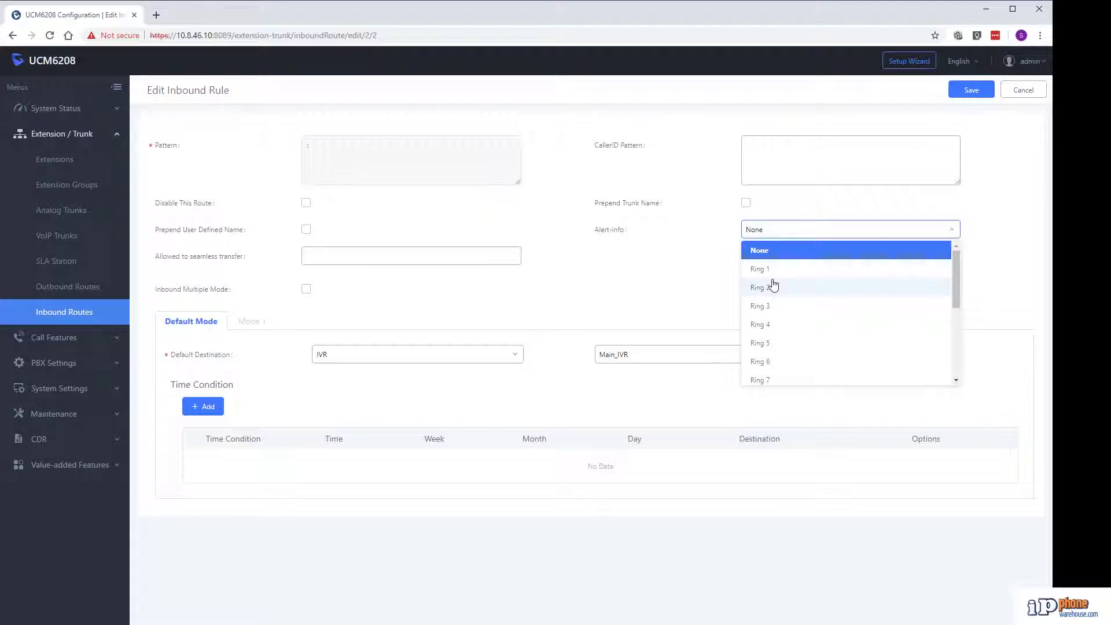
scroll(796, 323, "down", 3)
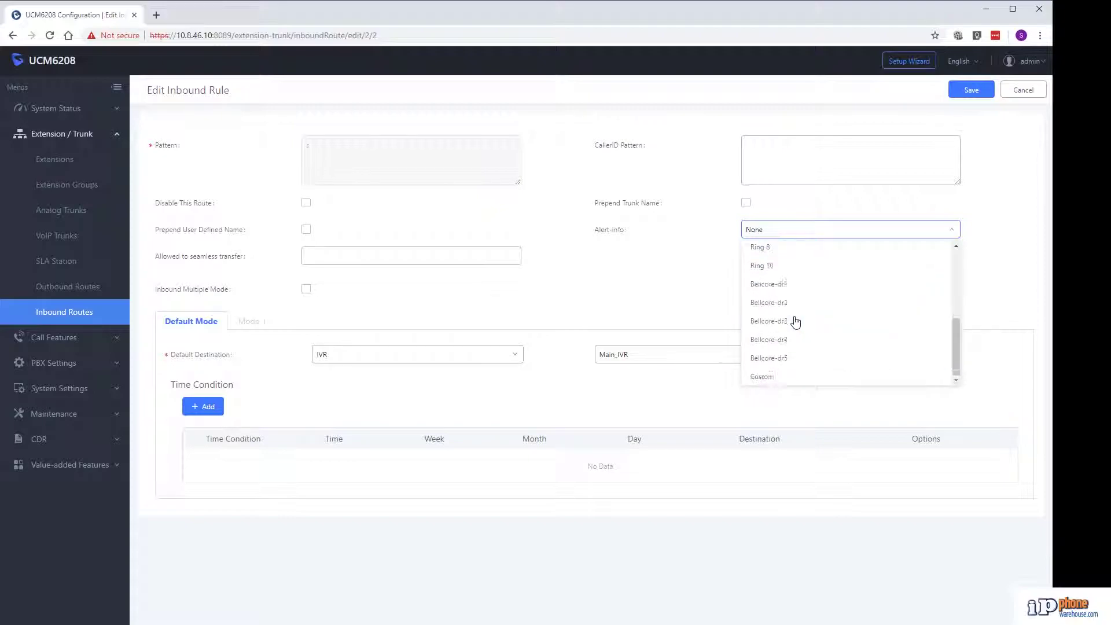
left_click(770, 376)
left_click(764, 256)
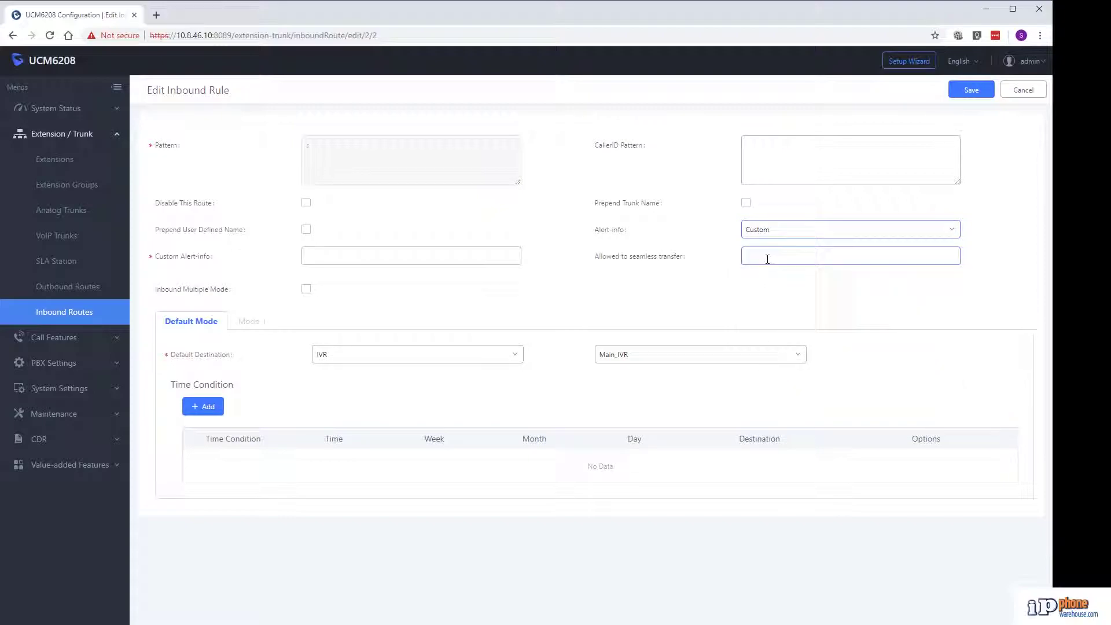
left_click(518, 254)
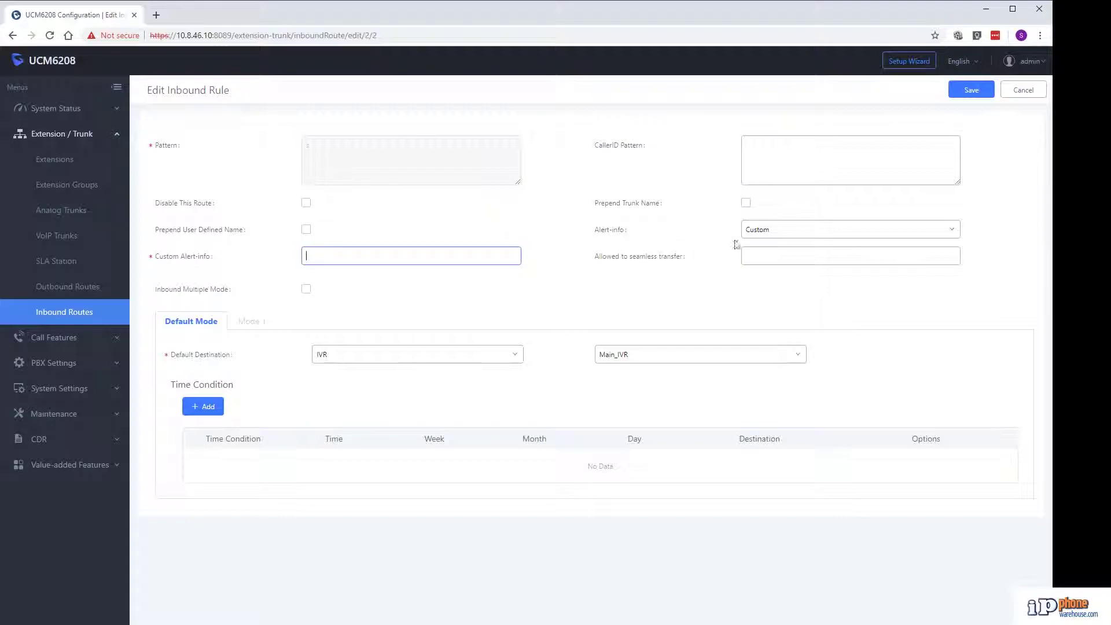
left_click(773, 230)
scroll(765, 268, "up", 5)
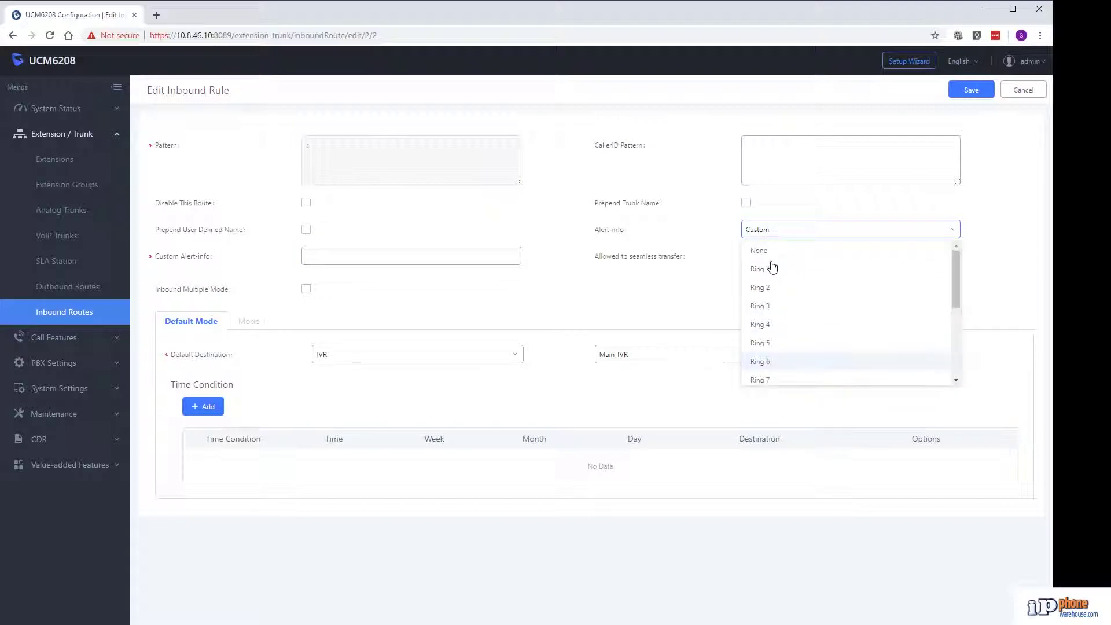
left_click(770, 247)
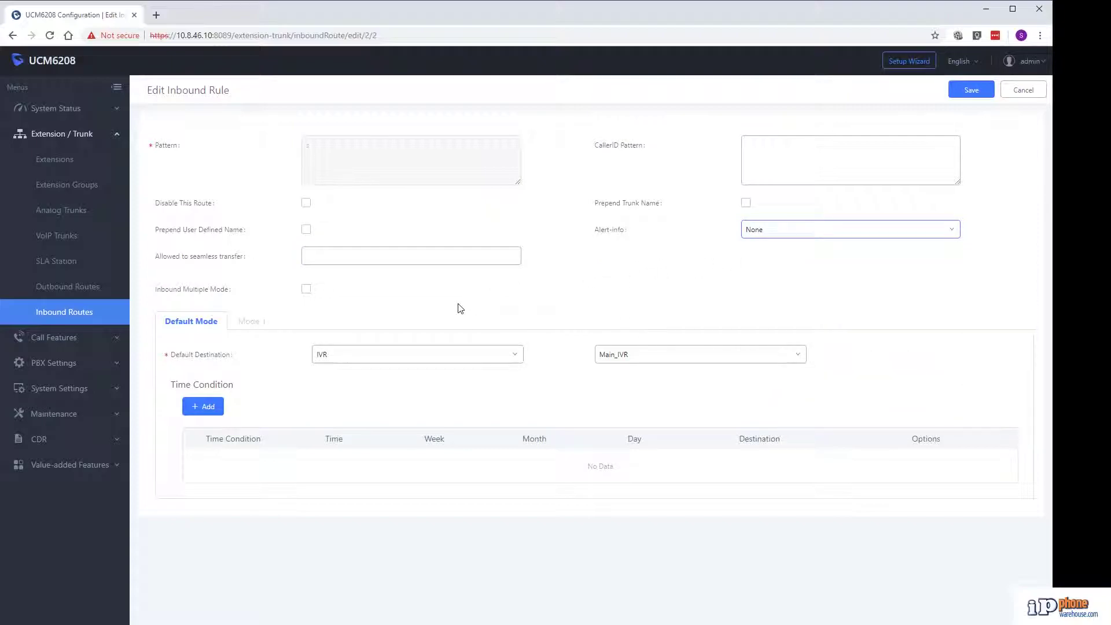
left_click(321, 258)
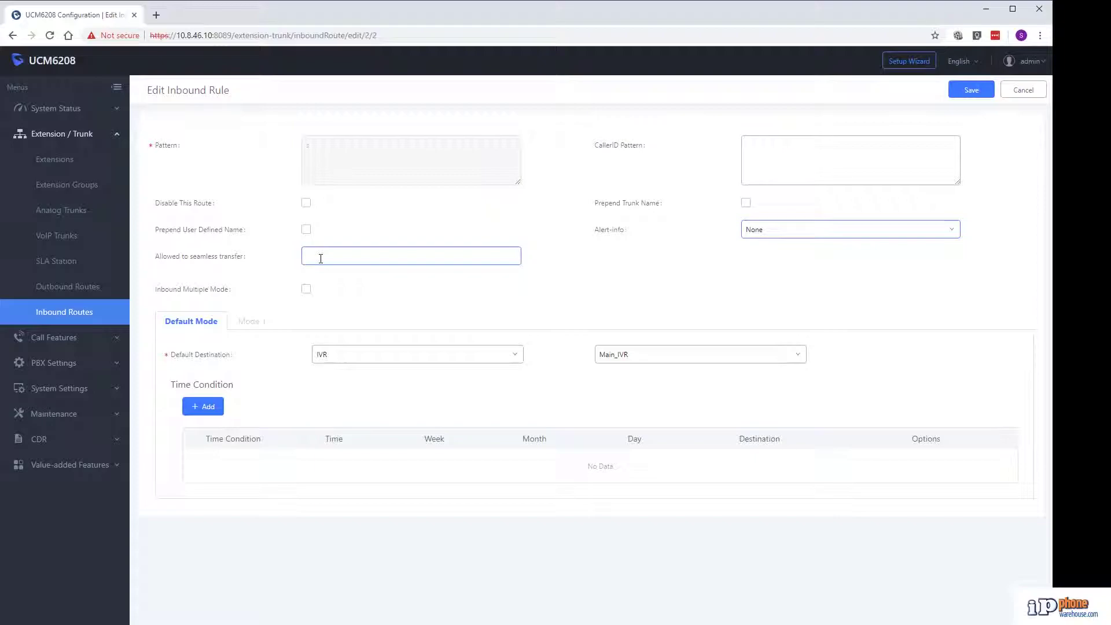
left_click(321, 258)
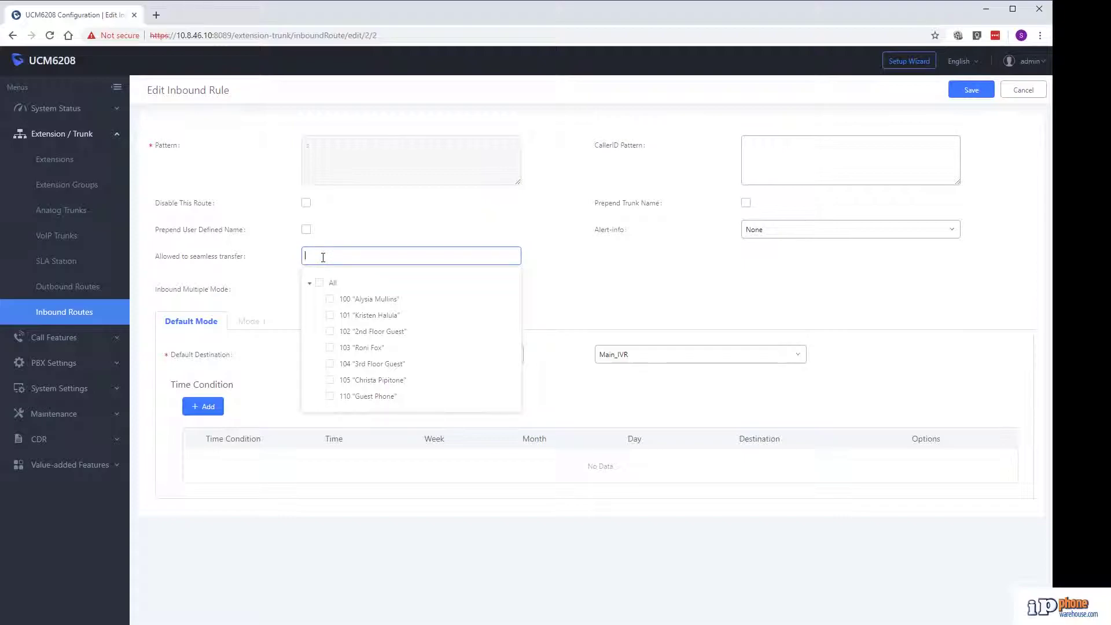
left_click(270, 278)
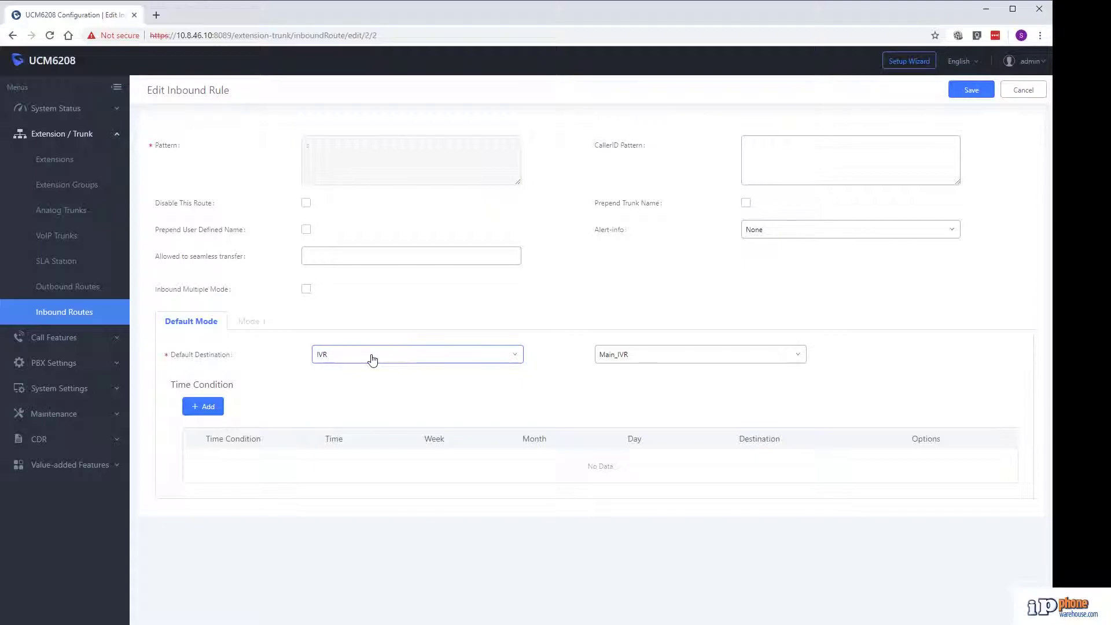
Set the route's Default Destination to IVR with Main_IVR selected
left_click(373, 360)
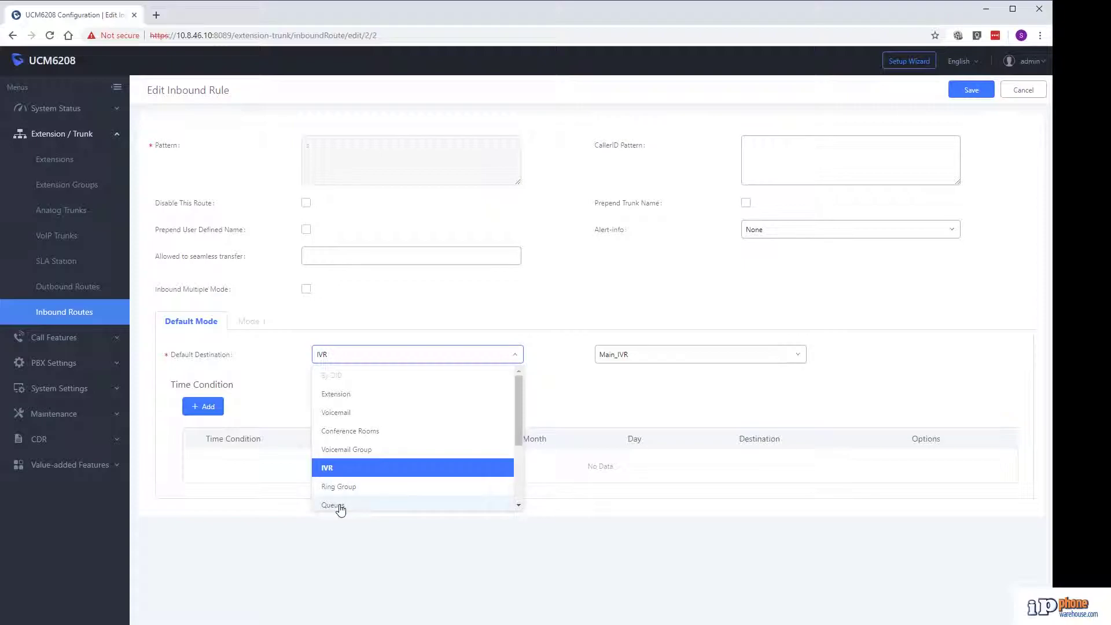
left_click(338, 471)
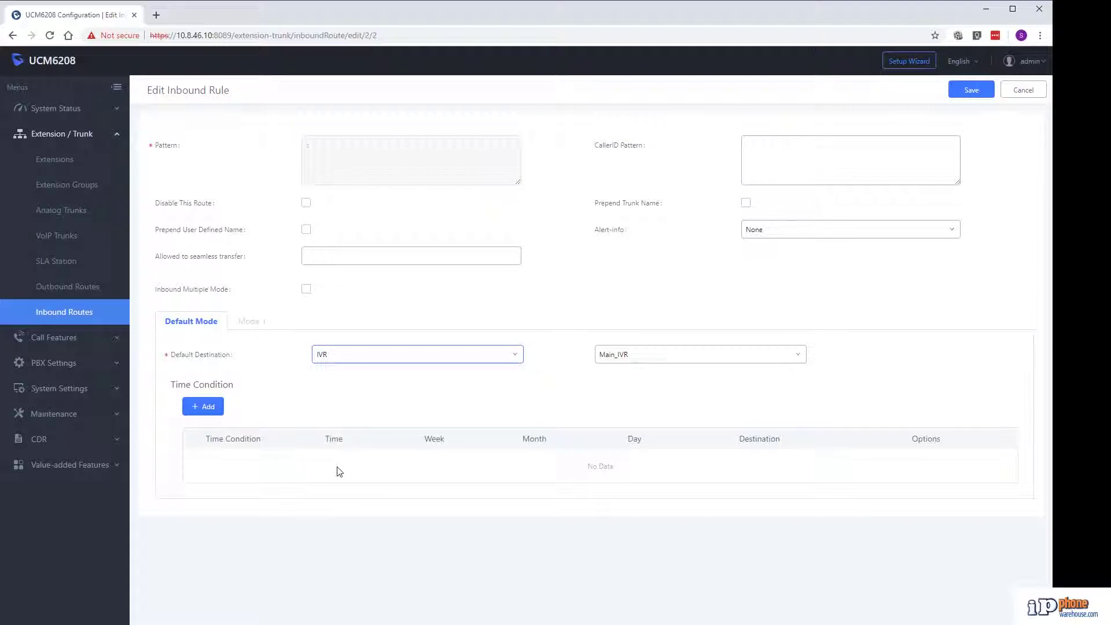
left_click(639, 358)
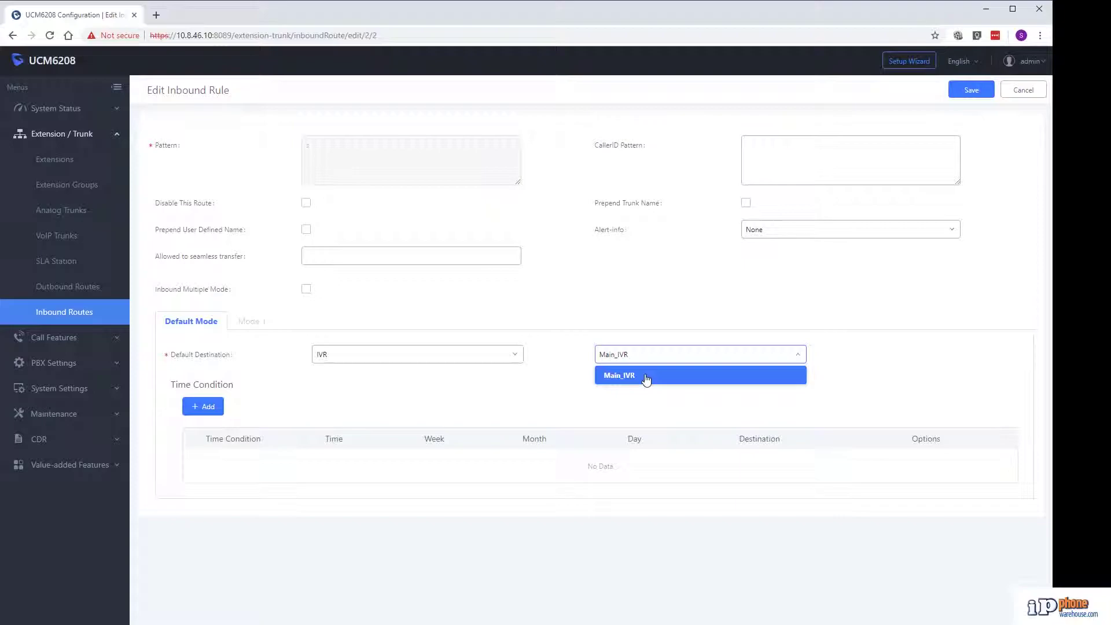
left_click(642, 377)
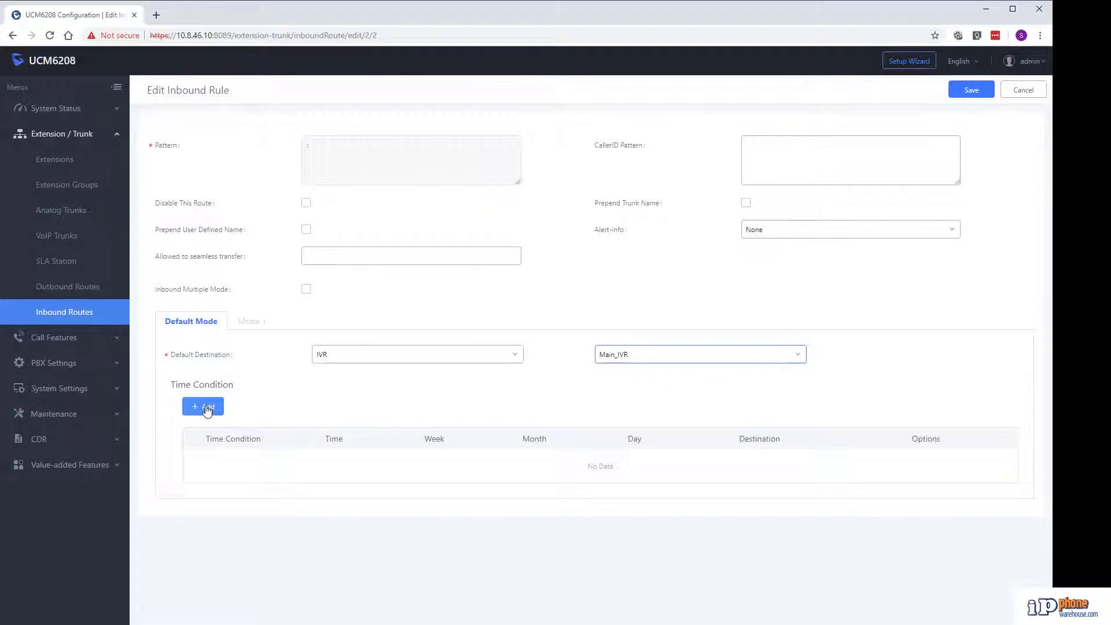
Add a time condition routing Out of Office Time or Holiday calls to IVR
left_click(207, 407)
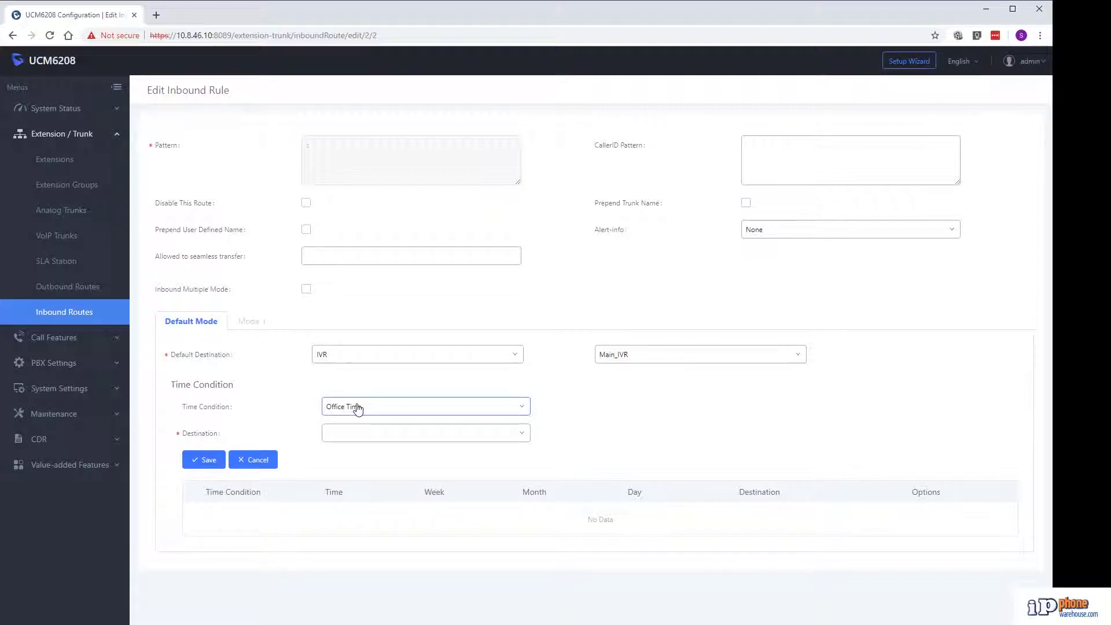
left_click(391, 408)
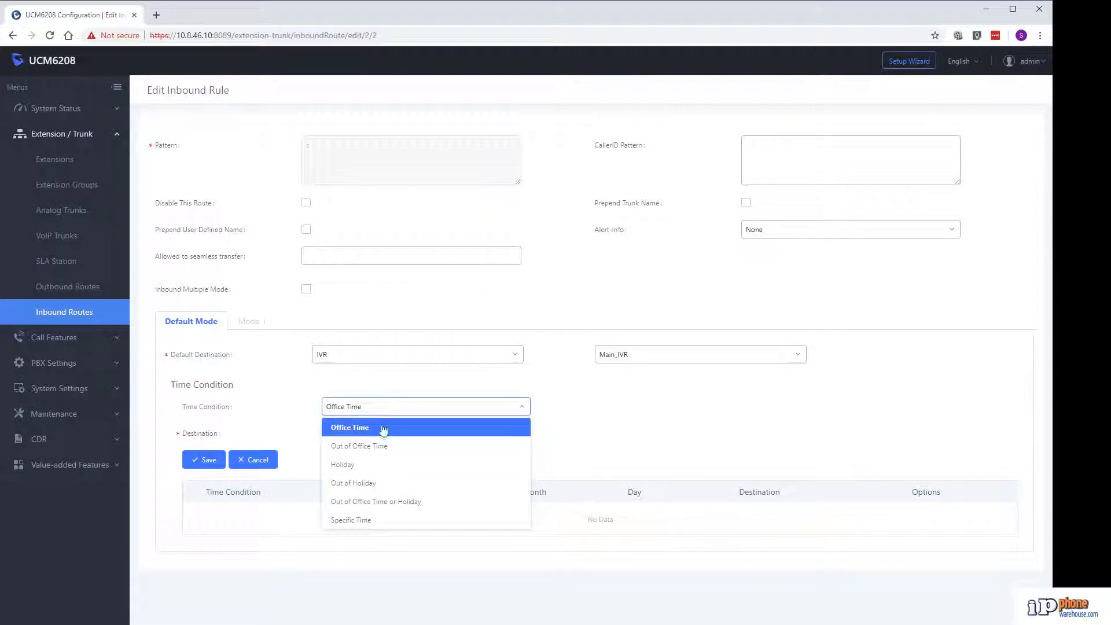
left_click(363, 503)
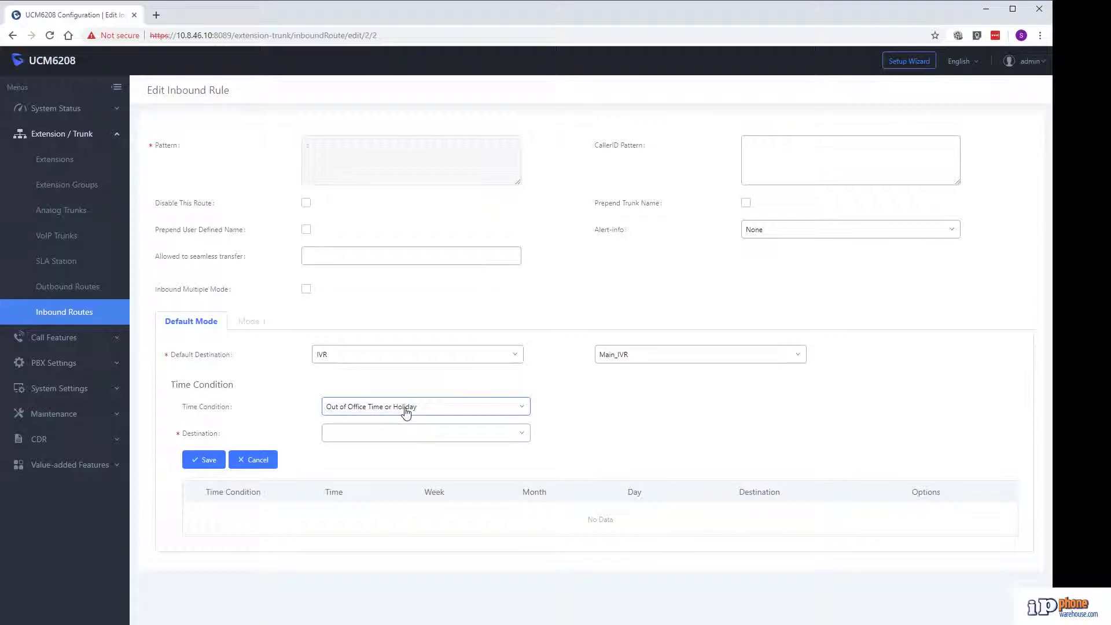
left_click(357, 434)
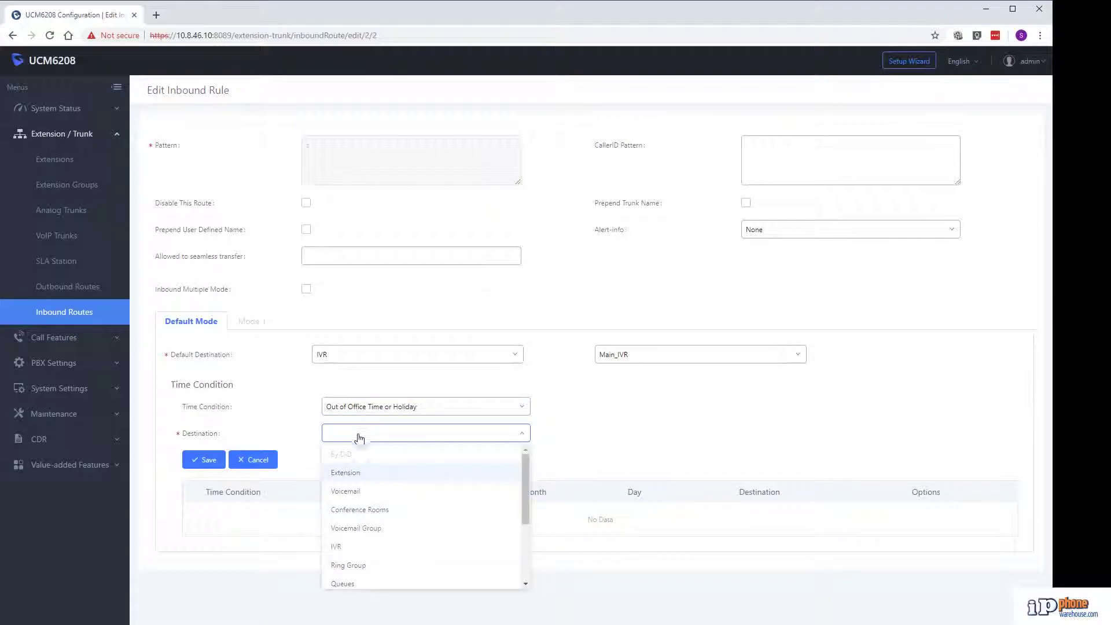
left_click(337, 546)
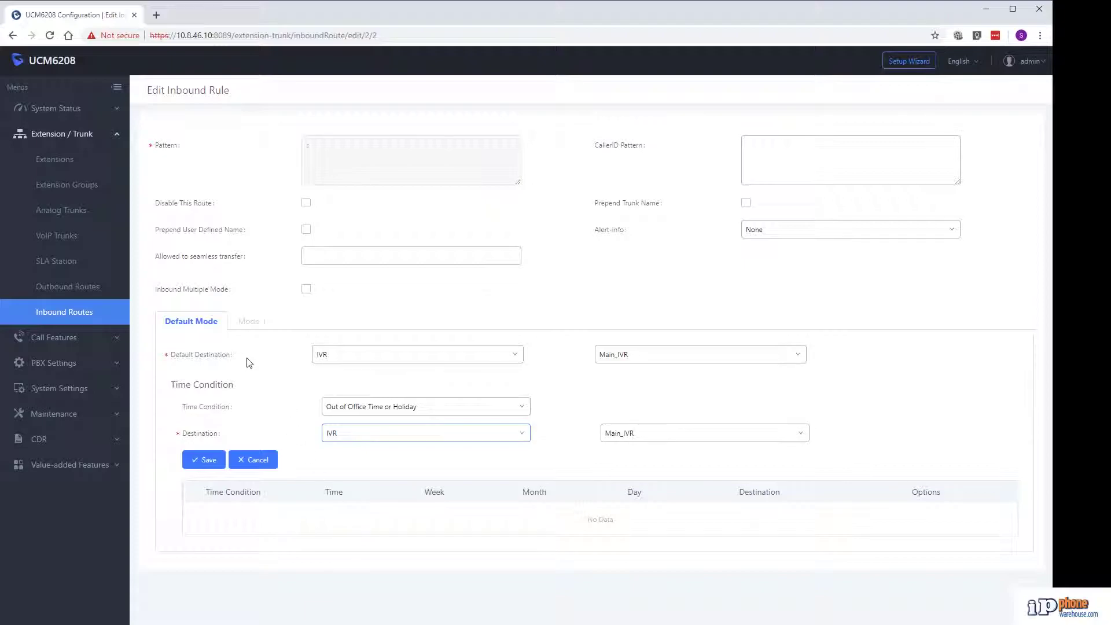
Try Inbound Multiple Mode's Mode 1 tab, turn the mode back off, and return to Inbound Routes
left_click(306, 288)
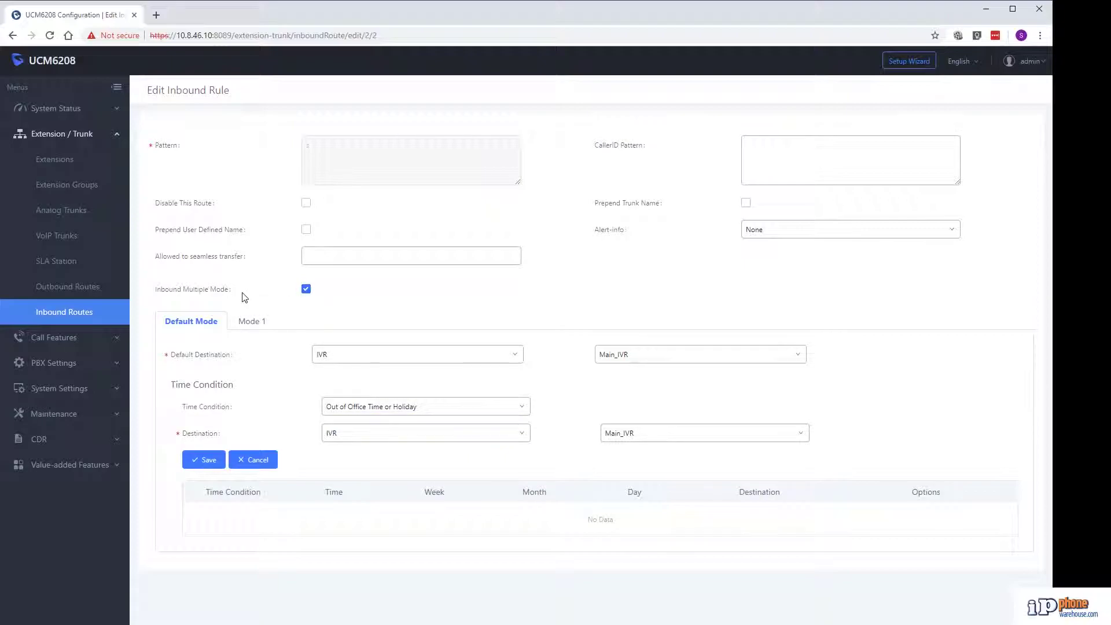
left_click(250, 323)
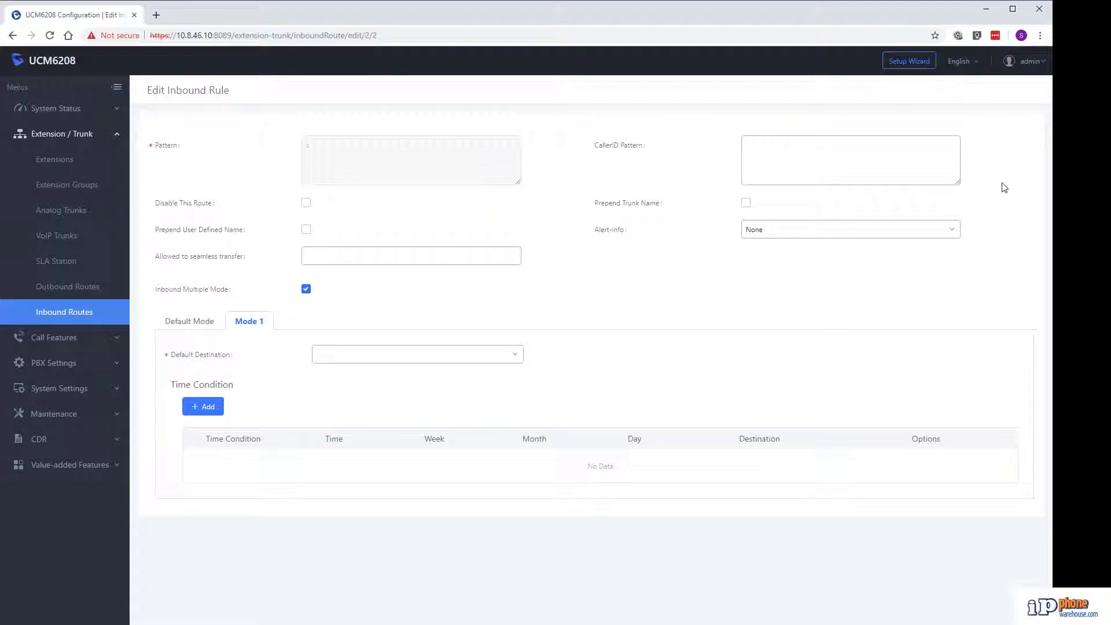
left_click(195, 323)
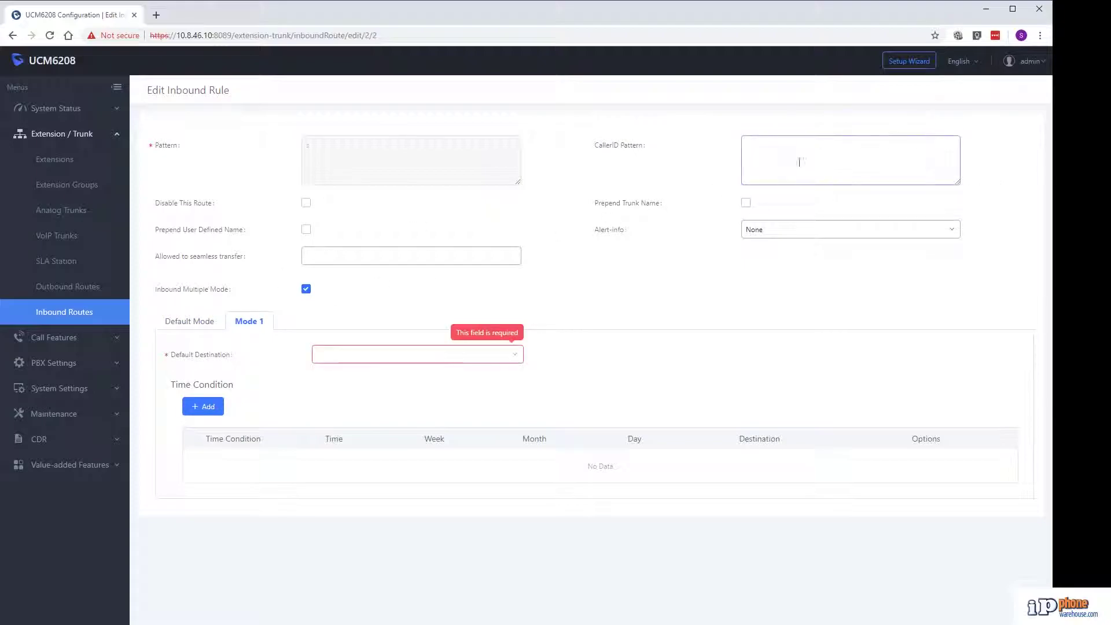
left_click(306, 289)
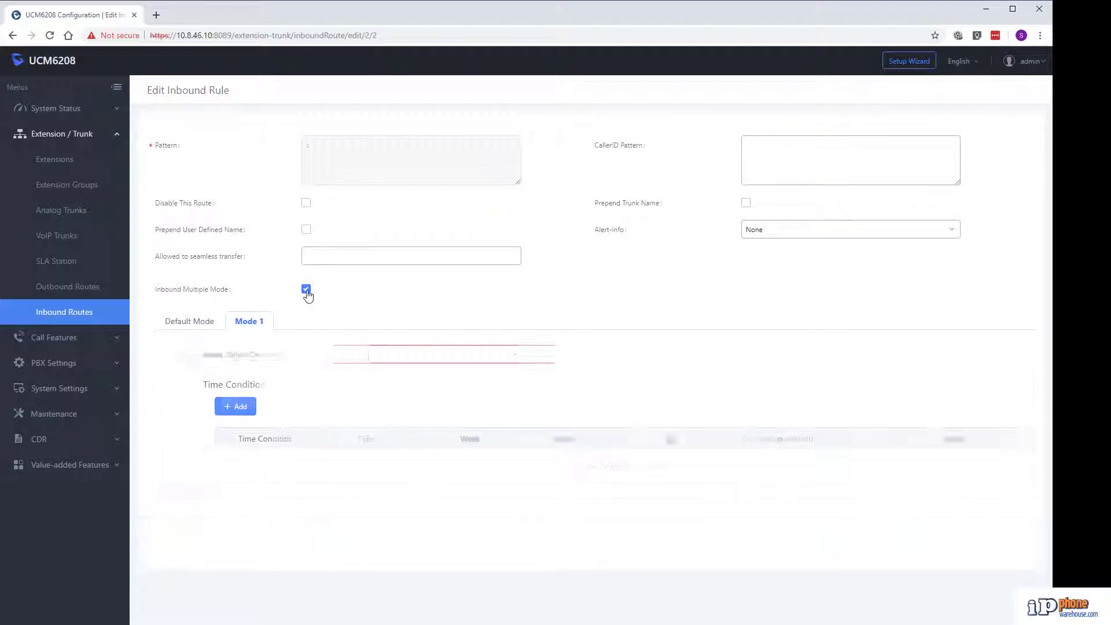
left_click(68, 313)
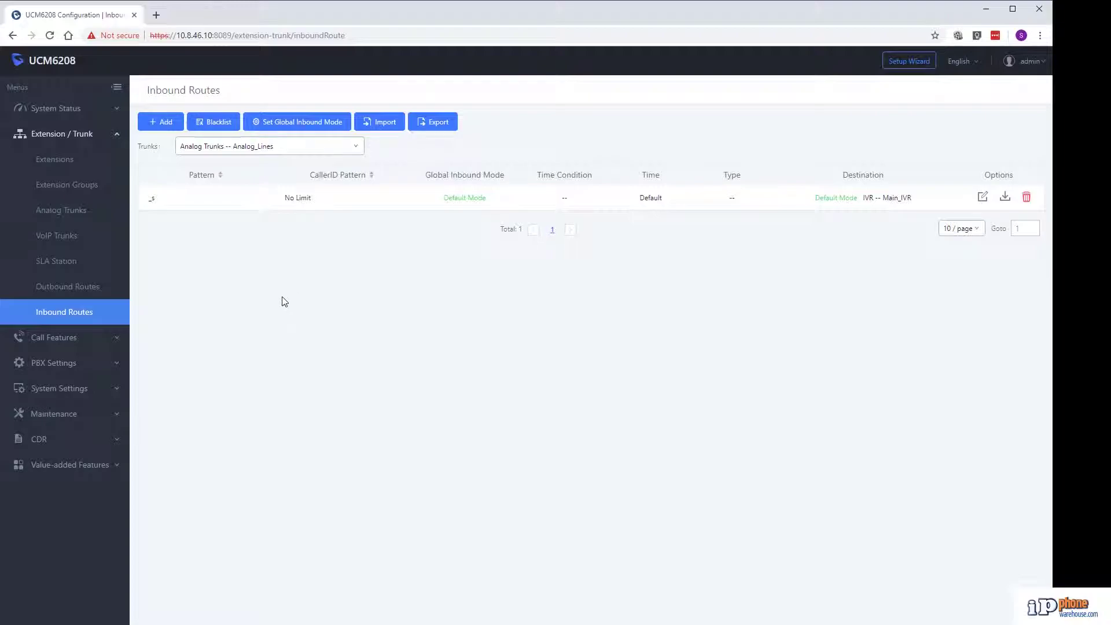
left_click(299, 125)
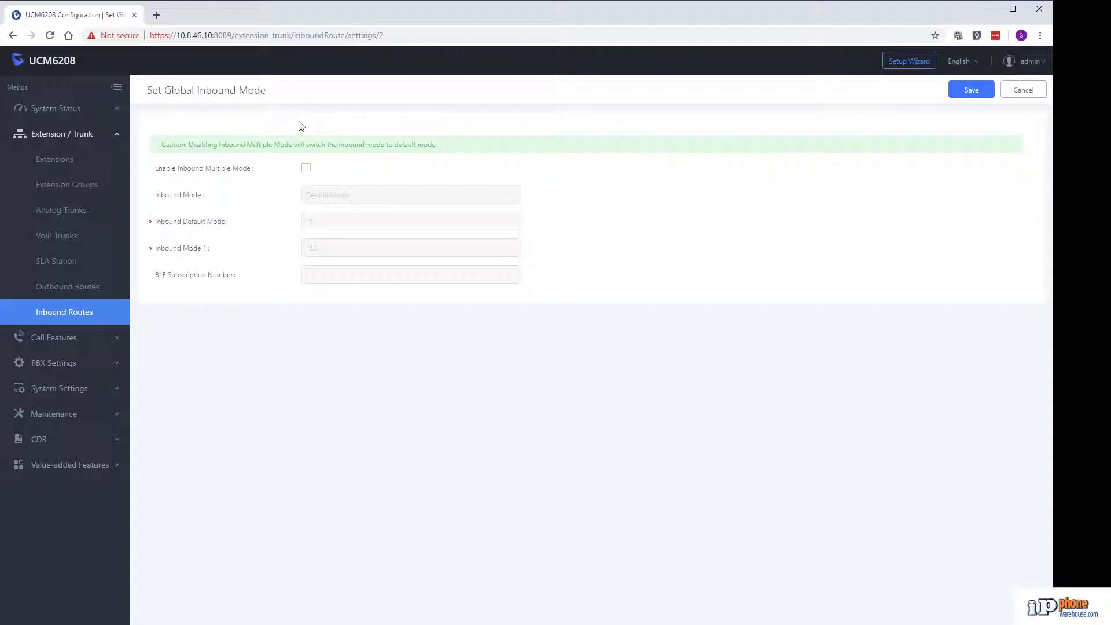
left_click(305, 169)
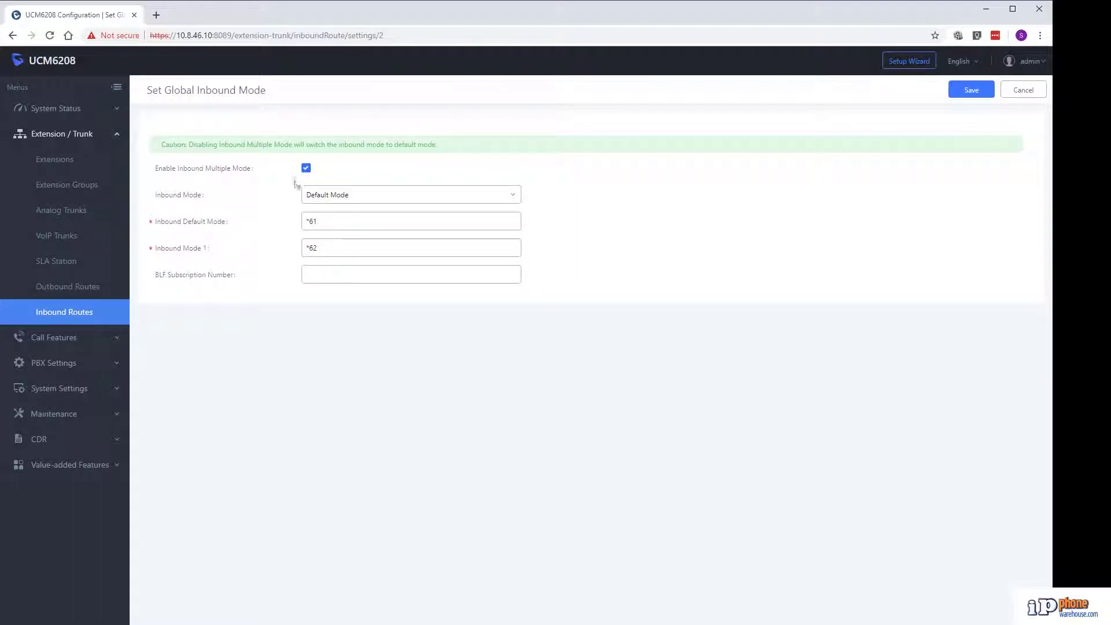
left_click(348, 194)
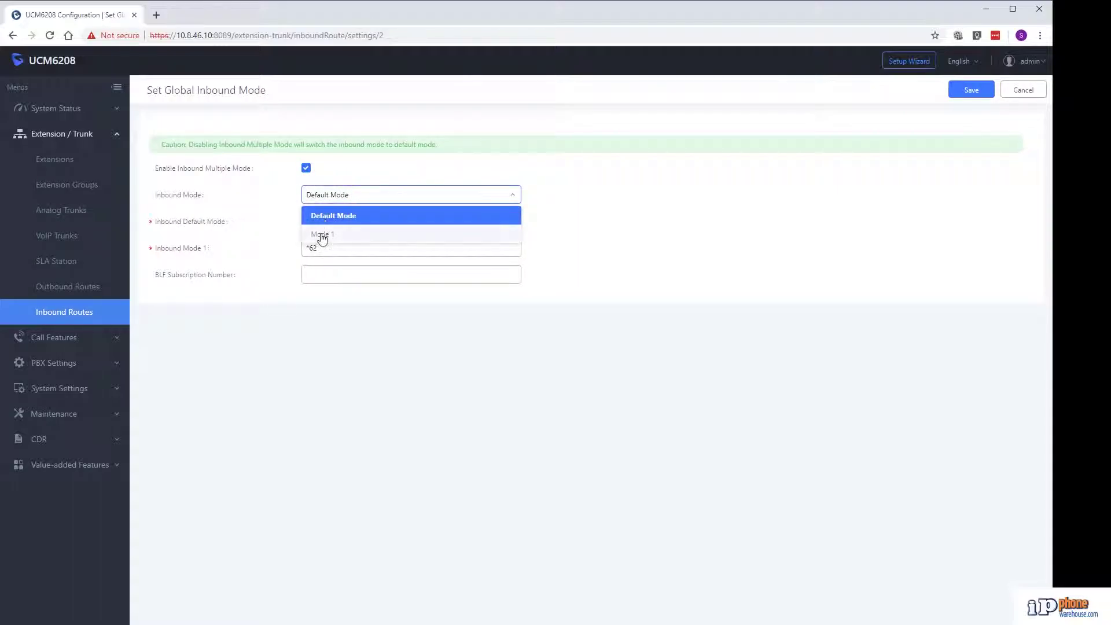
left_click(327, 199)
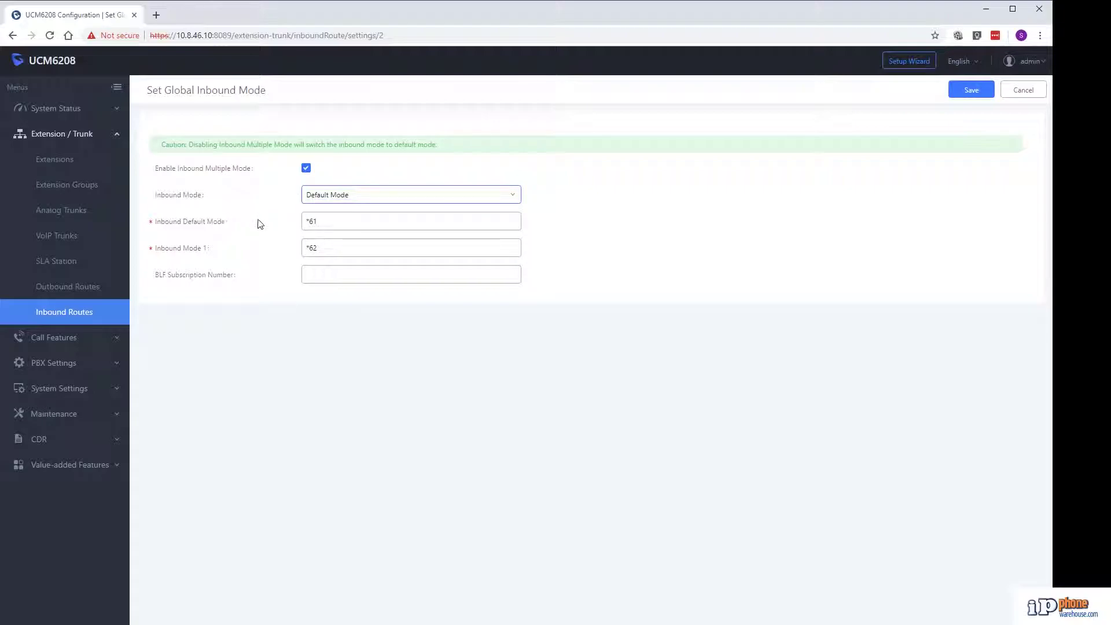
left_click(330, 222)
left_click(329, 247)
left_click(331, 275)
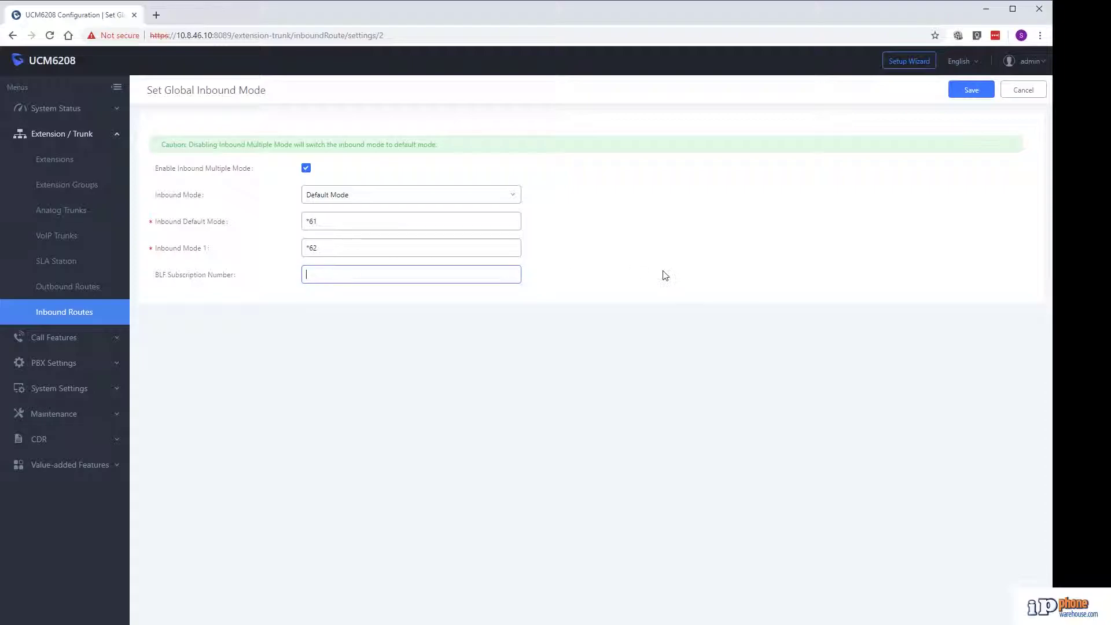
left_click(1021, 90)
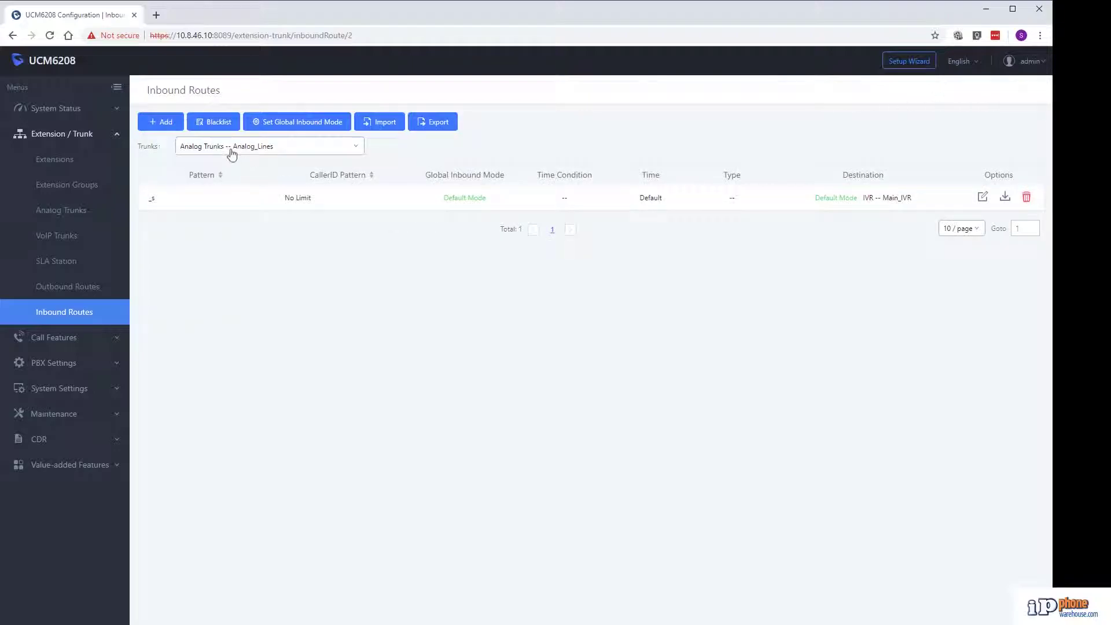
Switch to the SIP trunk and save a new _X. route to IVR Main_IVR
left_click(230, 146)
left_click(222, 187)
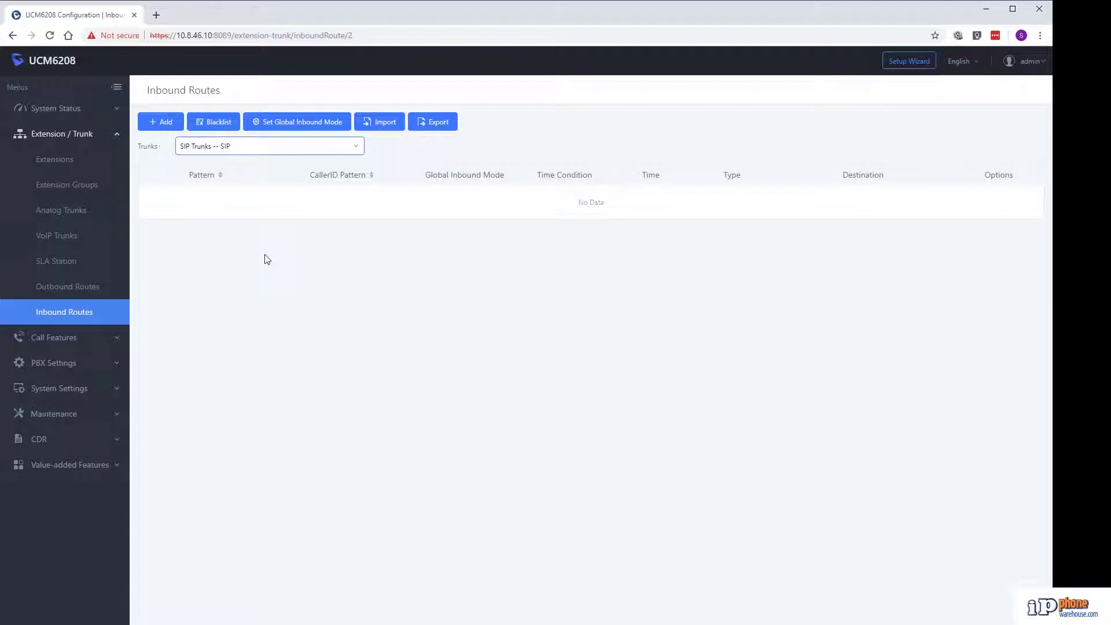
left_click(165, 124)
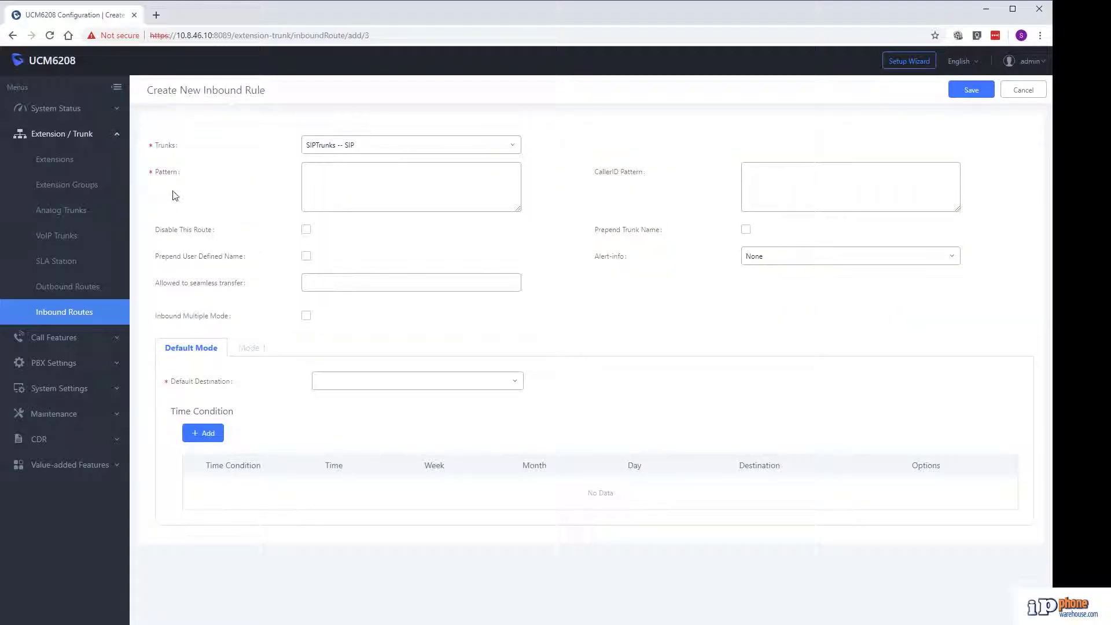
left_click(352, 179)
type("X.")
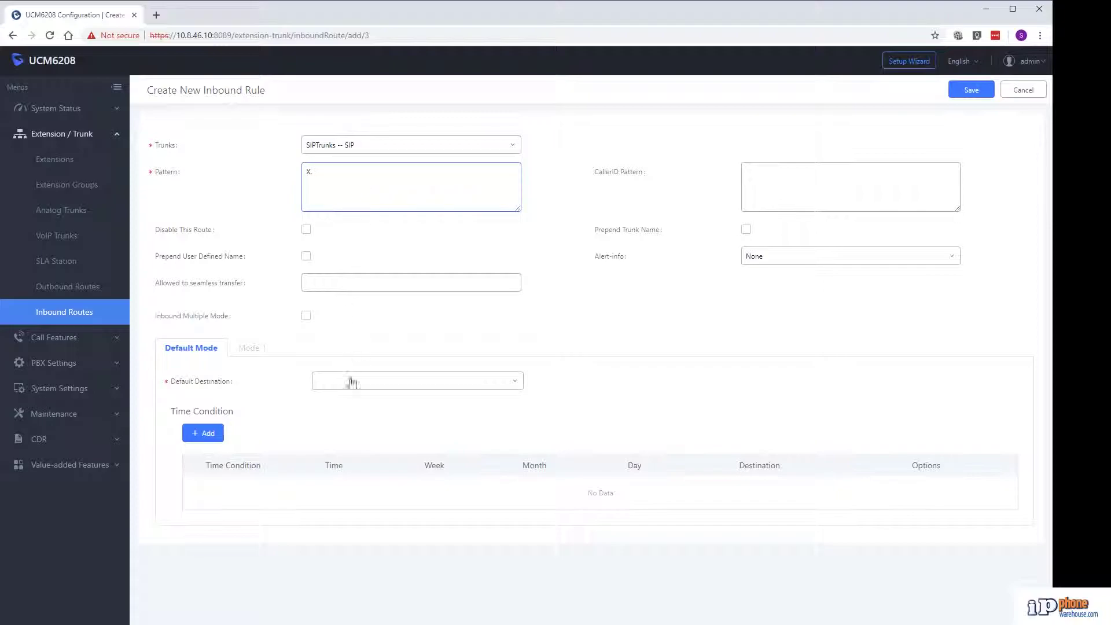
left_click(352, 382)
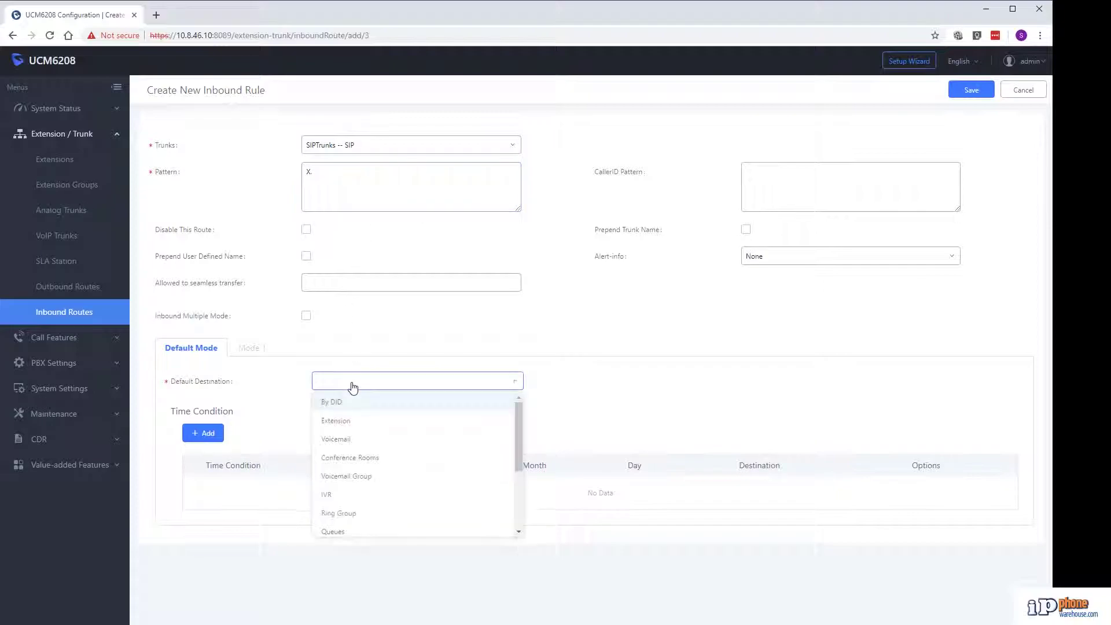
left_click(332, 496)
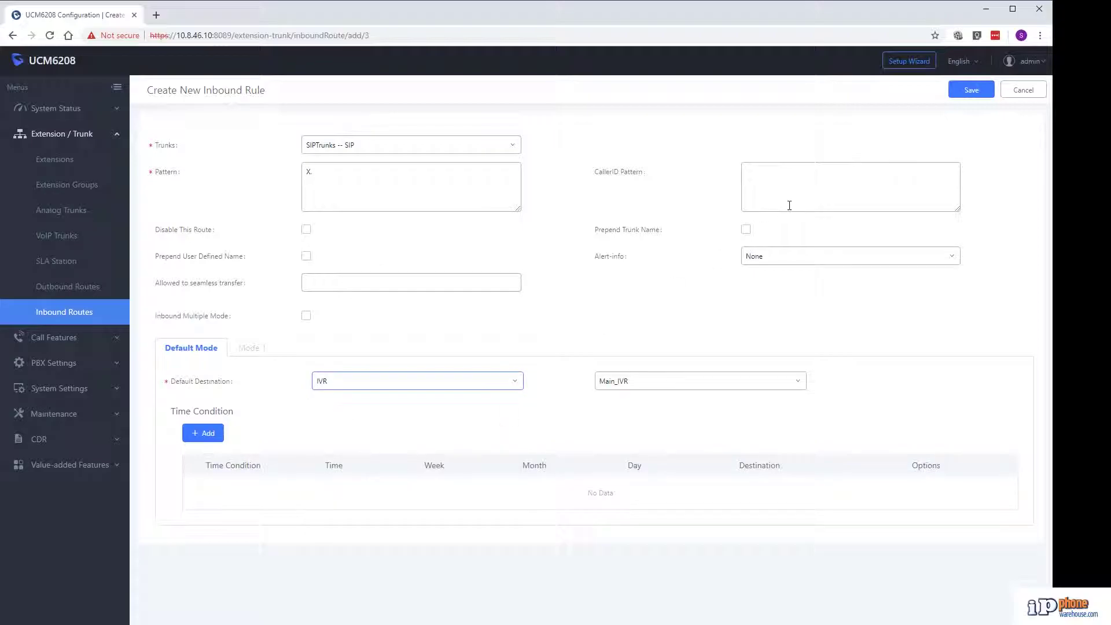
left_click(970, 90)
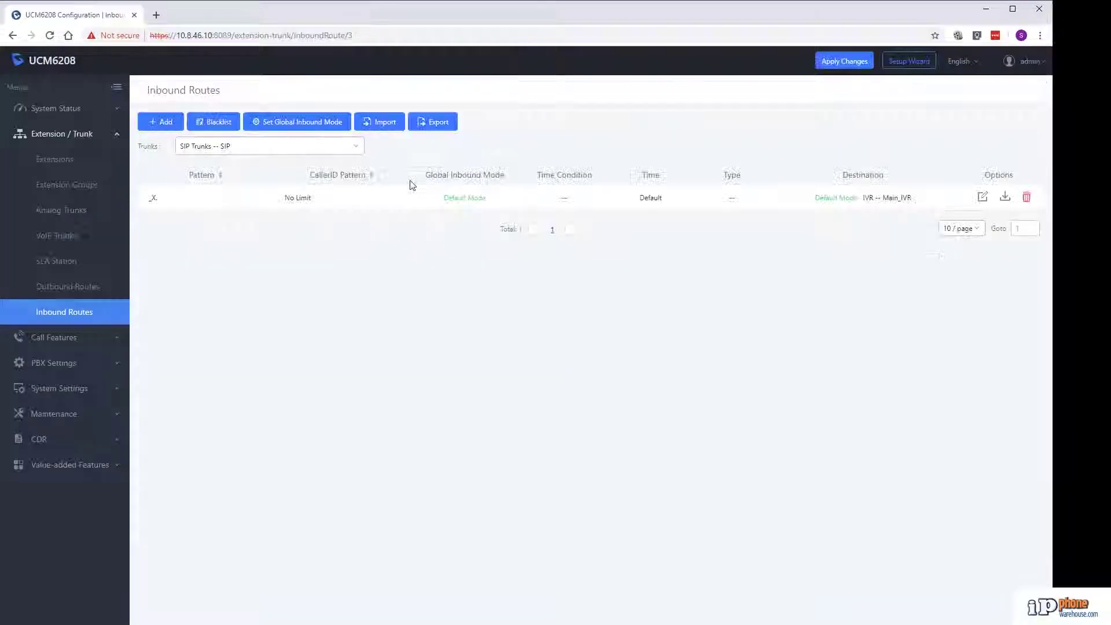
left_click(161, 121)
left_click(351, 187)
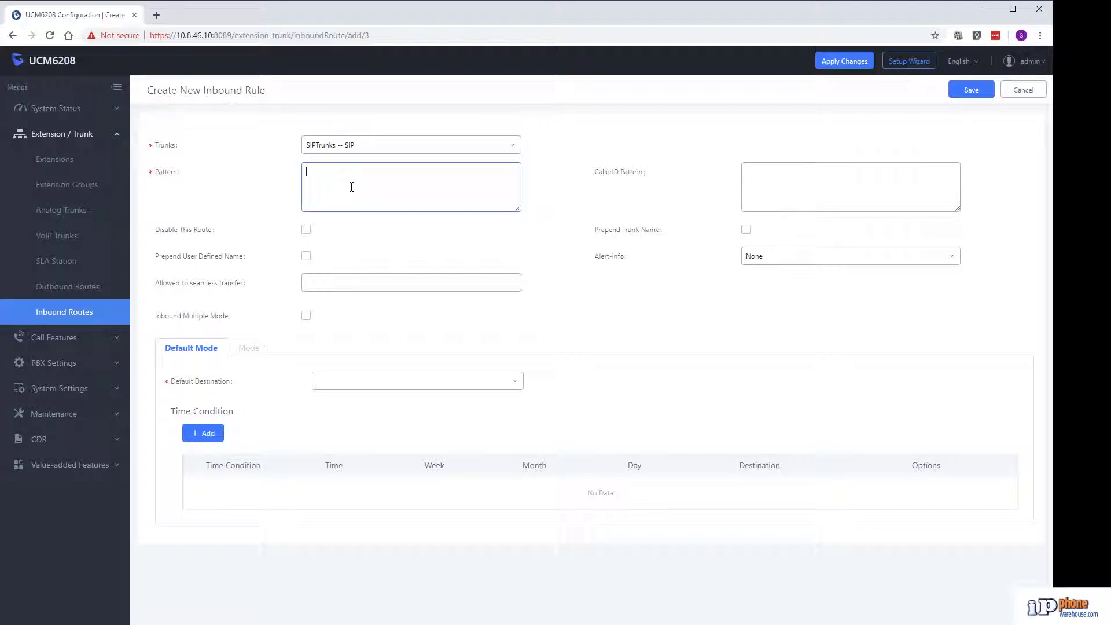
type("5555551")
type("234")
left_click(351, 380)
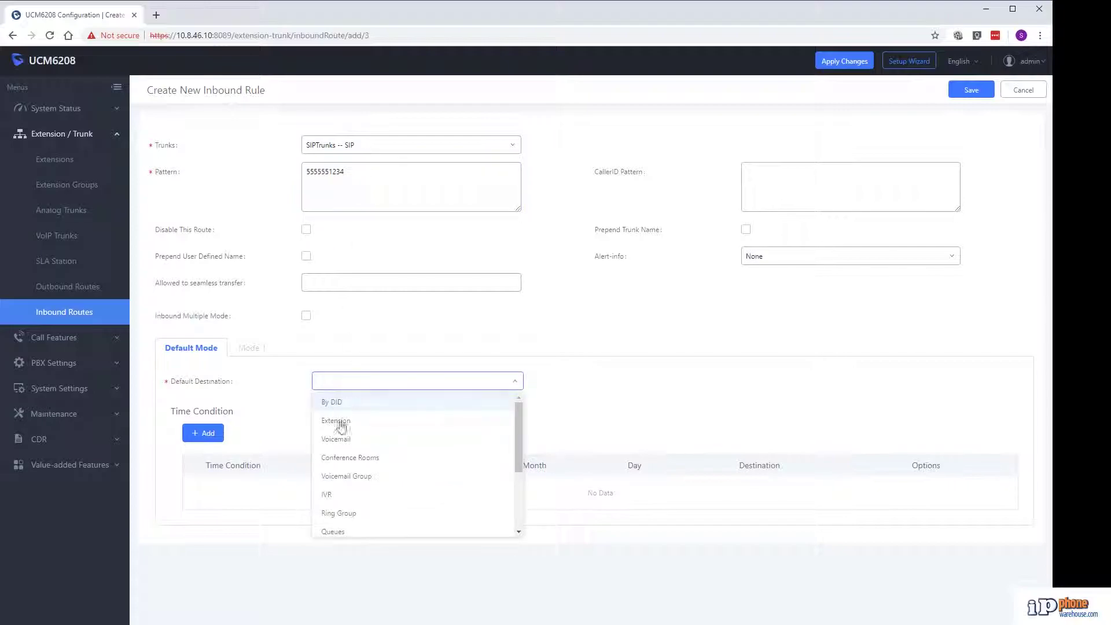
left_click(330, 495)
left_click(970, 91)
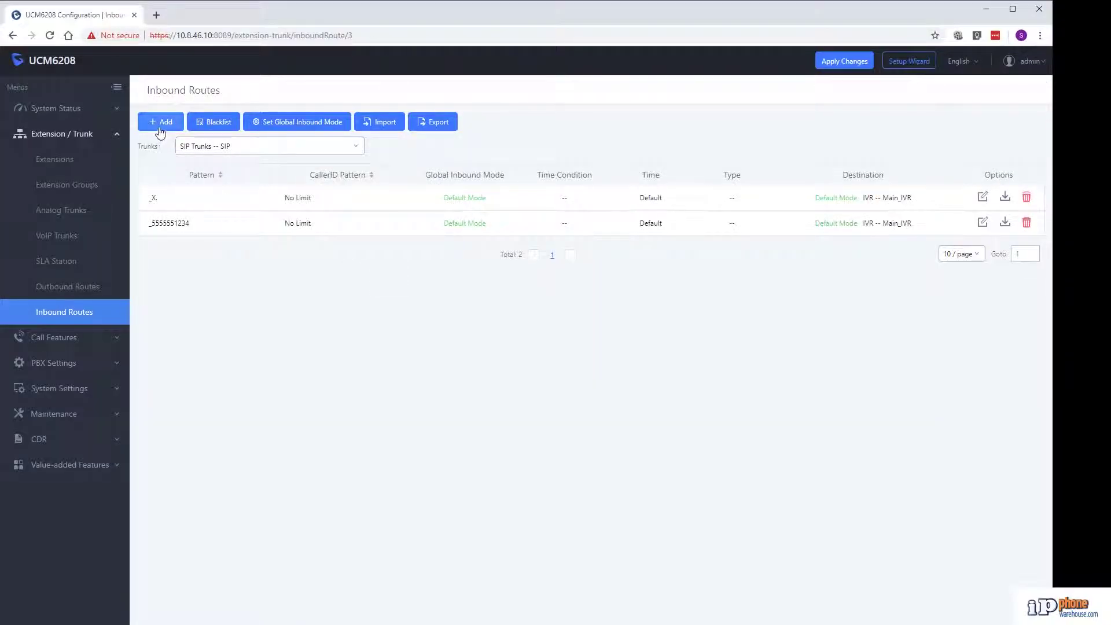
Start a new SIP trunk rule with By DID as its default destination
left_click(159, 122)
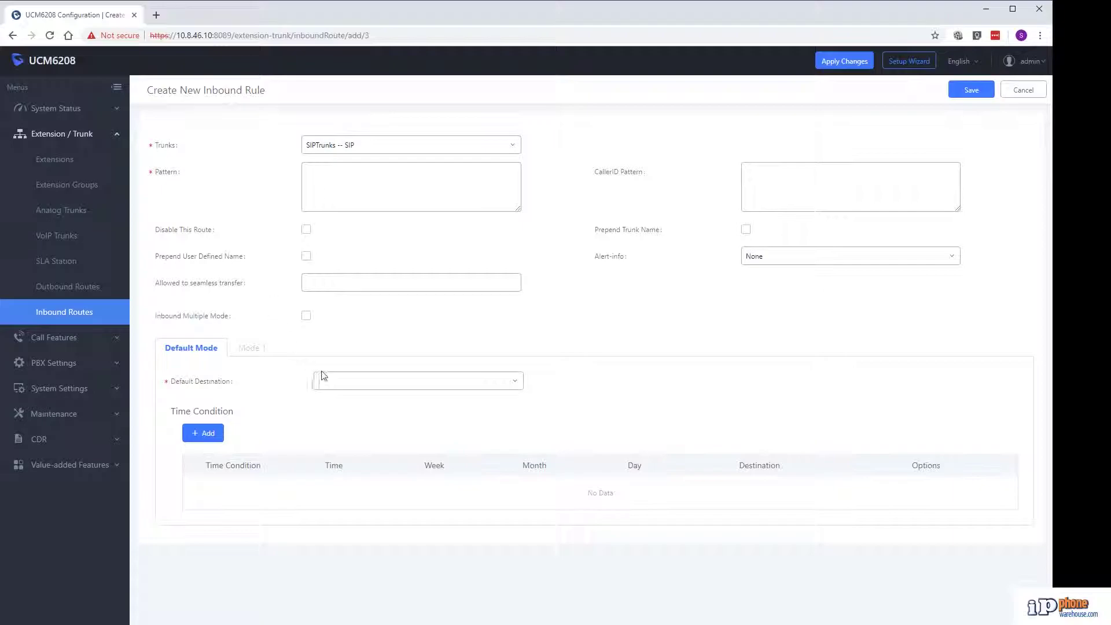
left_click(353, 382)
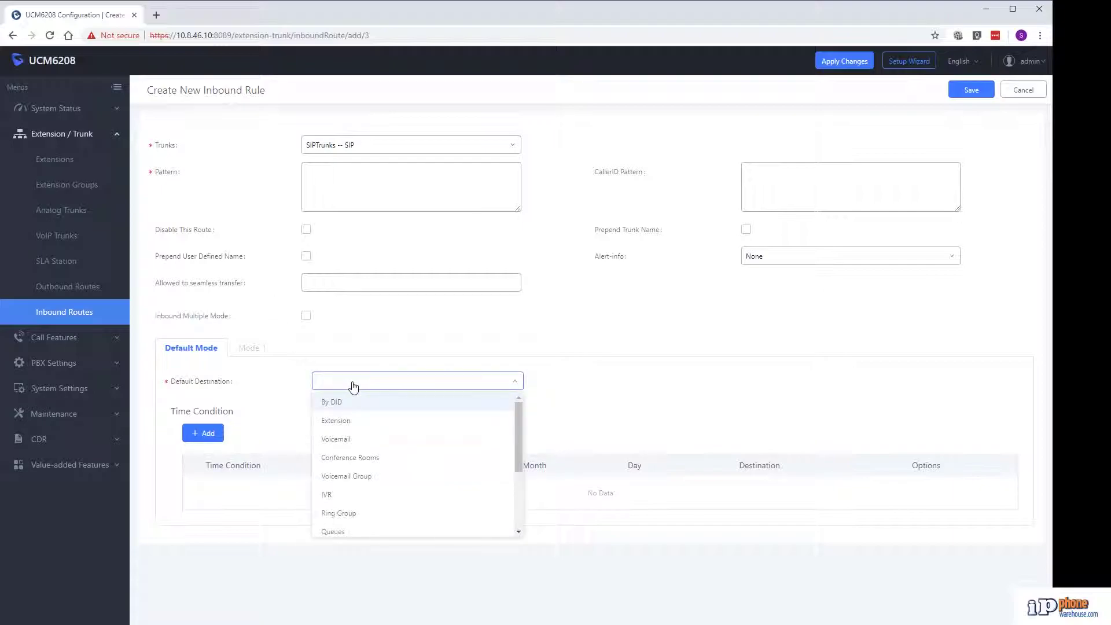
left_click(351, 405)
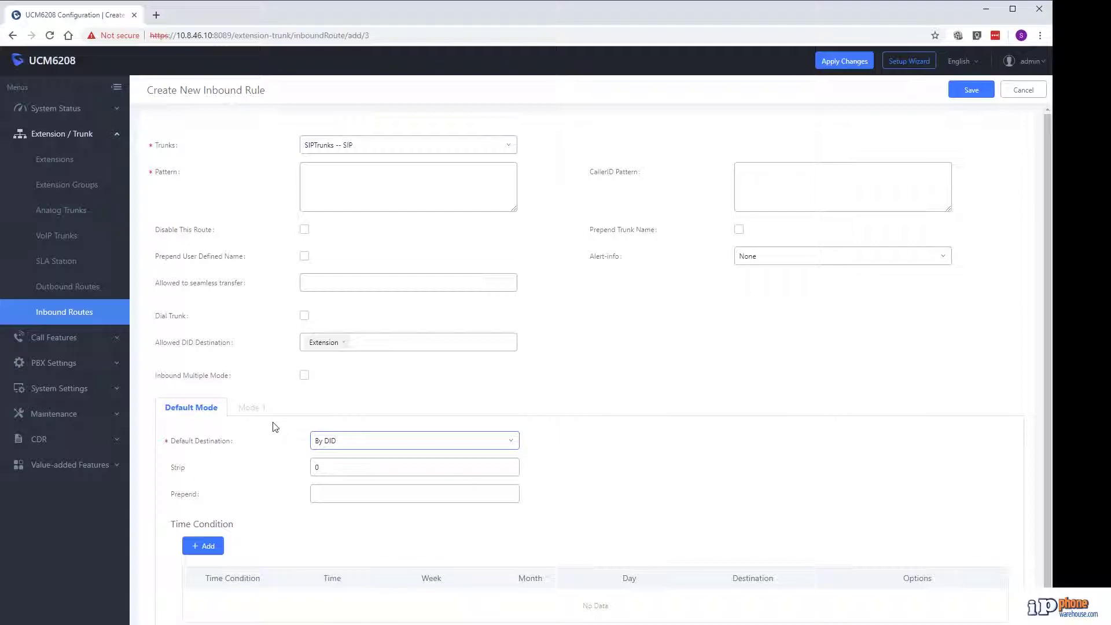
left_click(329, 185)
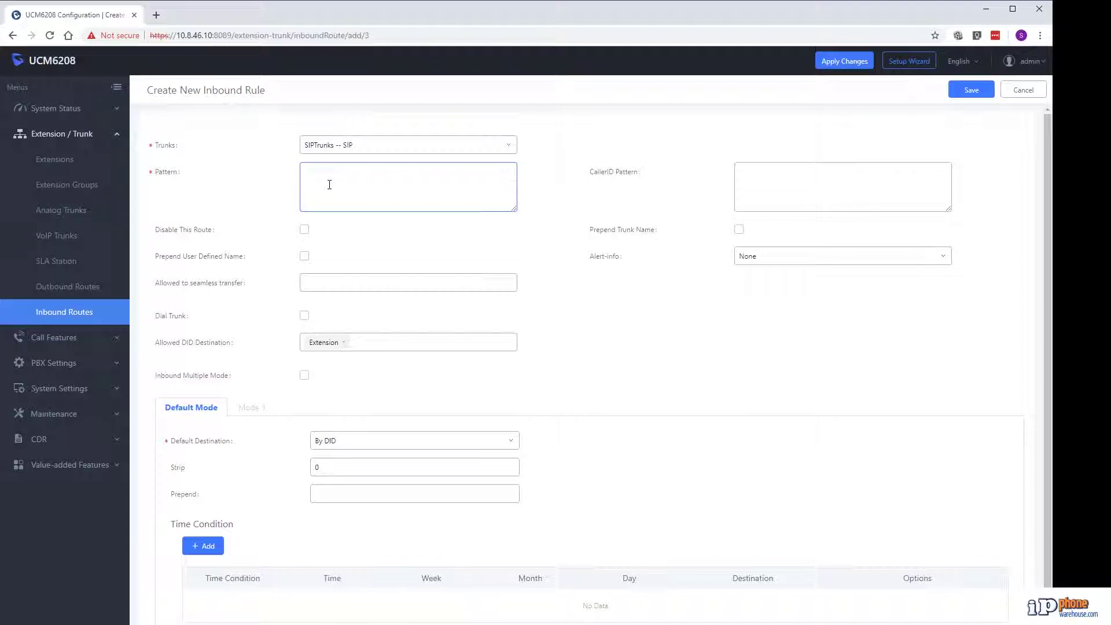
type("55")
type("55554")
type("X")
type("XX")
Enter pattern 555554XXX, strip 7 digits and prepend 1
double_click(337, 468)
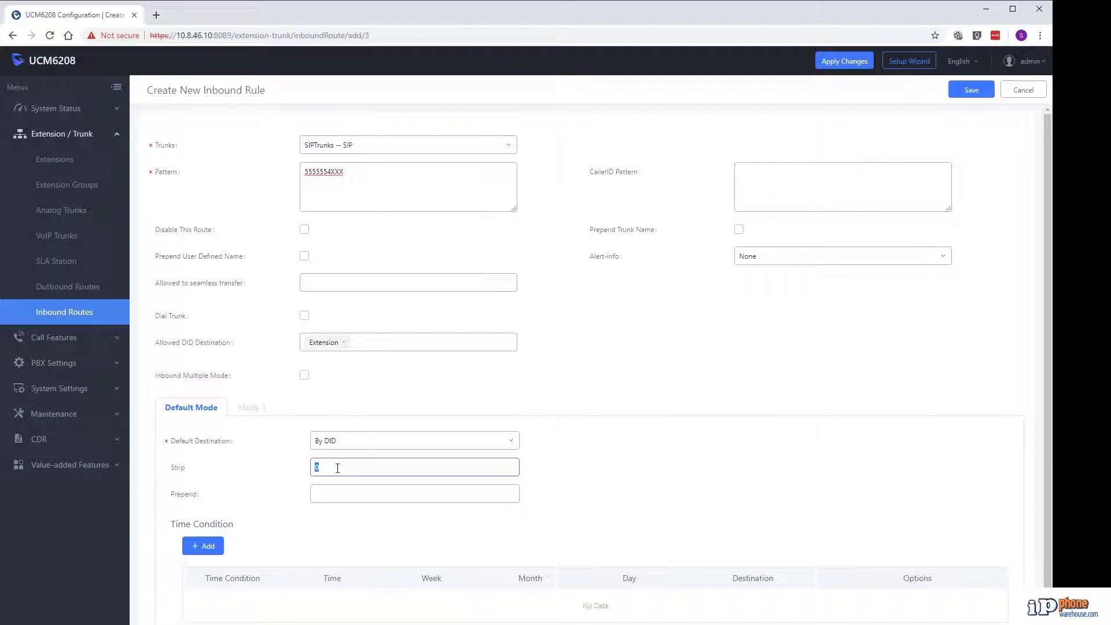
type("7")
key("Tab")
type("1")
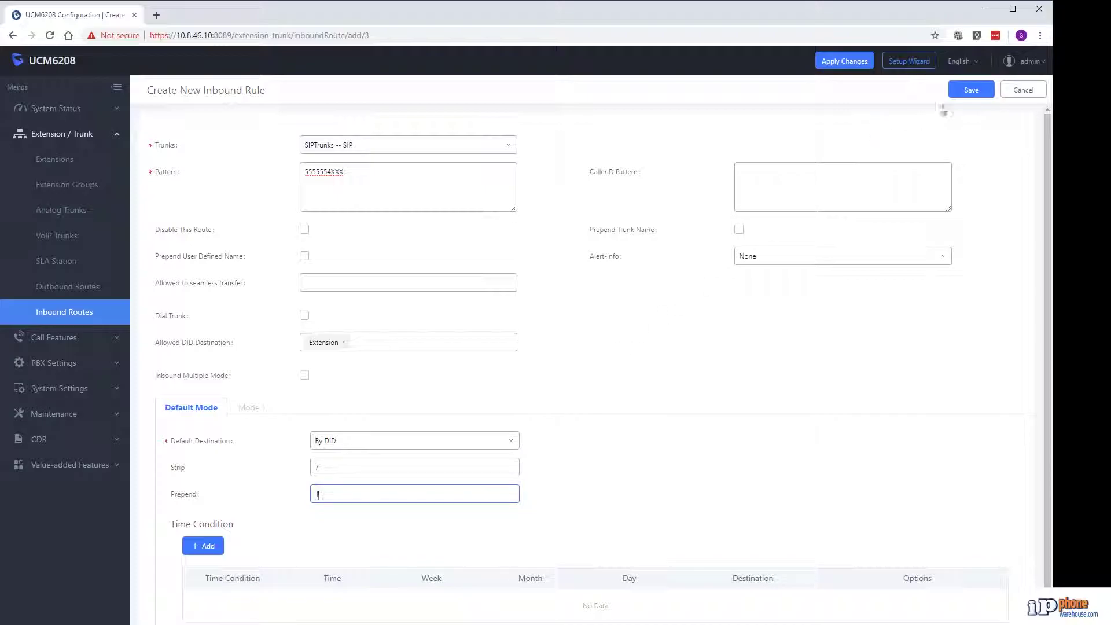
Save the By-DID inbound rule for the SIP trunk with strip 7 and prepend 1
left_click(961, 93)
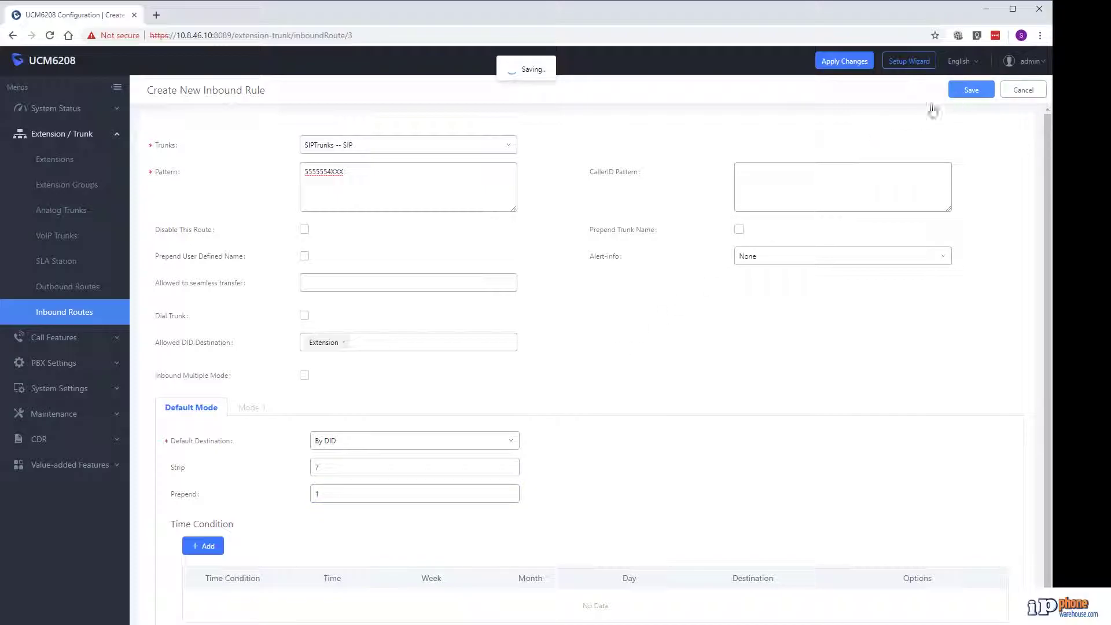